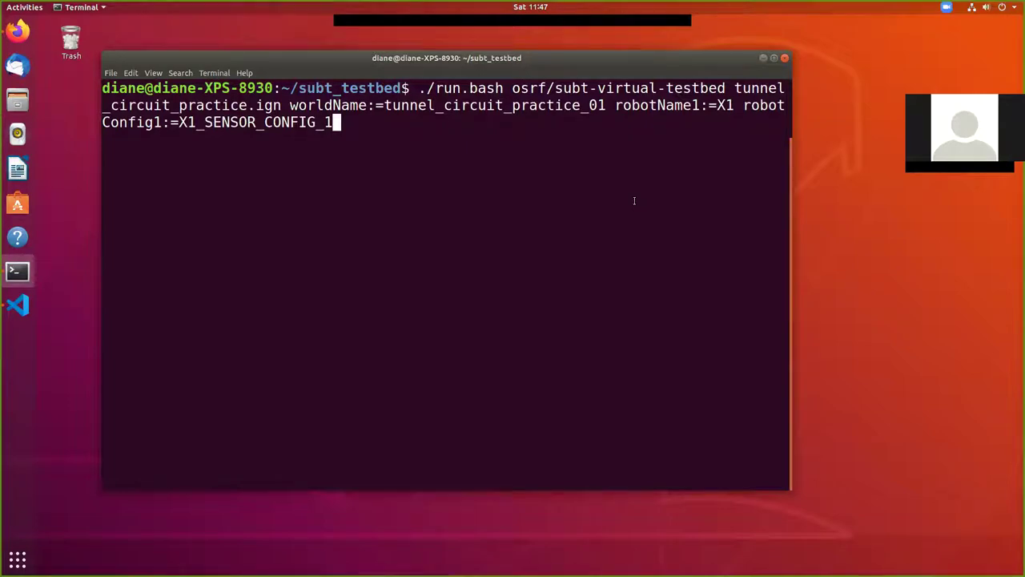
# Launch run.bash for the tunnel_circuit_practice_01 world with robot X1.
pyautogui.press('Return')
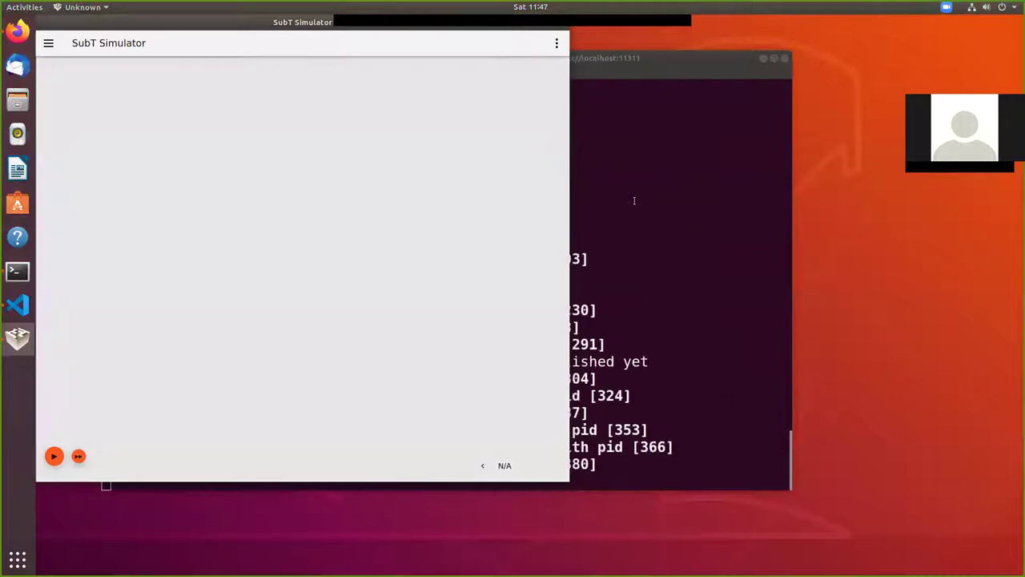
# In a new terminal tab, list running containers with docker ps and copy the container ID.
pyautogui.click(705, 56)
pyautogui.hotkey('ctrl', 'shift', 't')
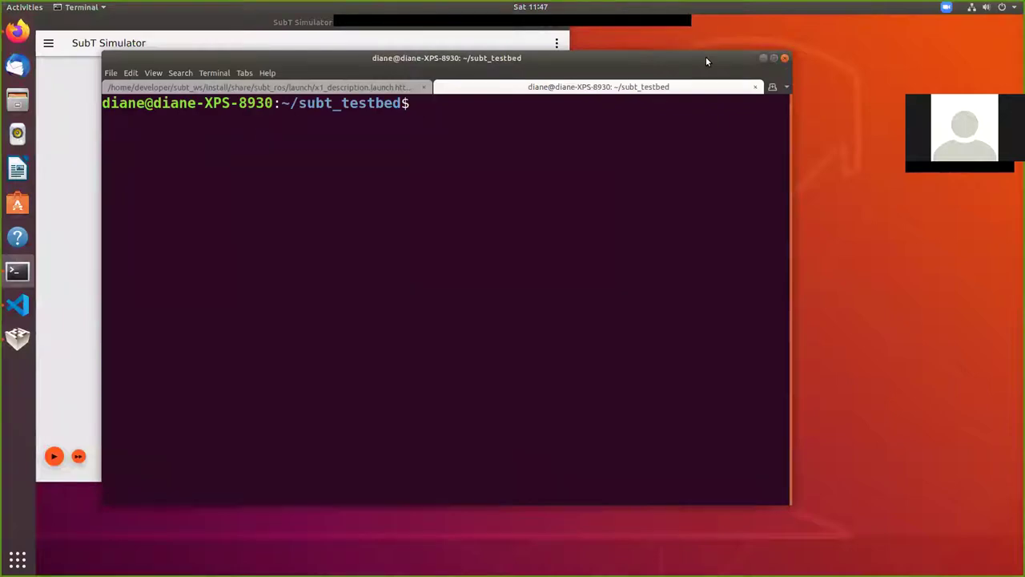
pyautogui.write('docke')
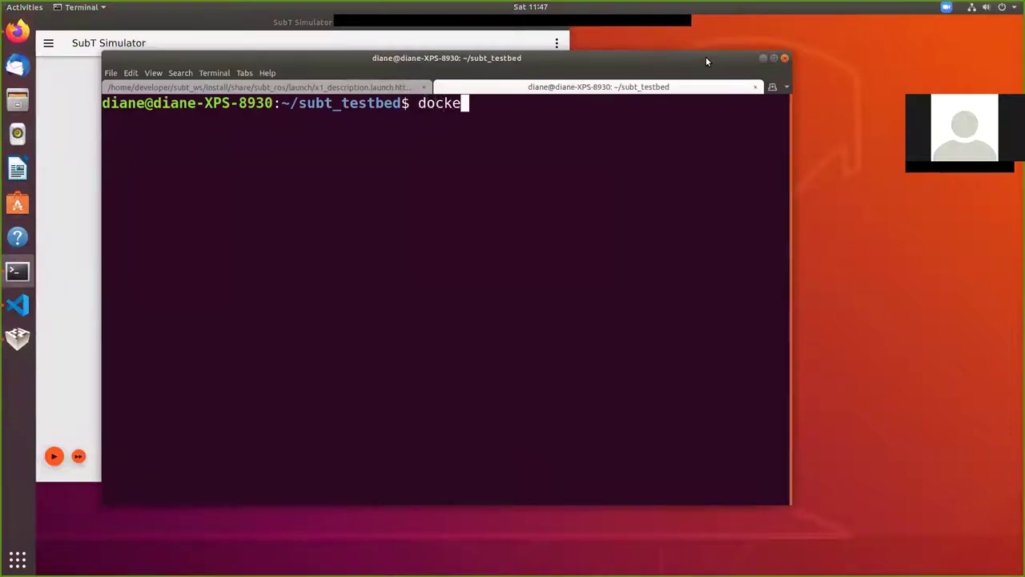
pyautogui.write('r ps')
pyautogui.press('Return')
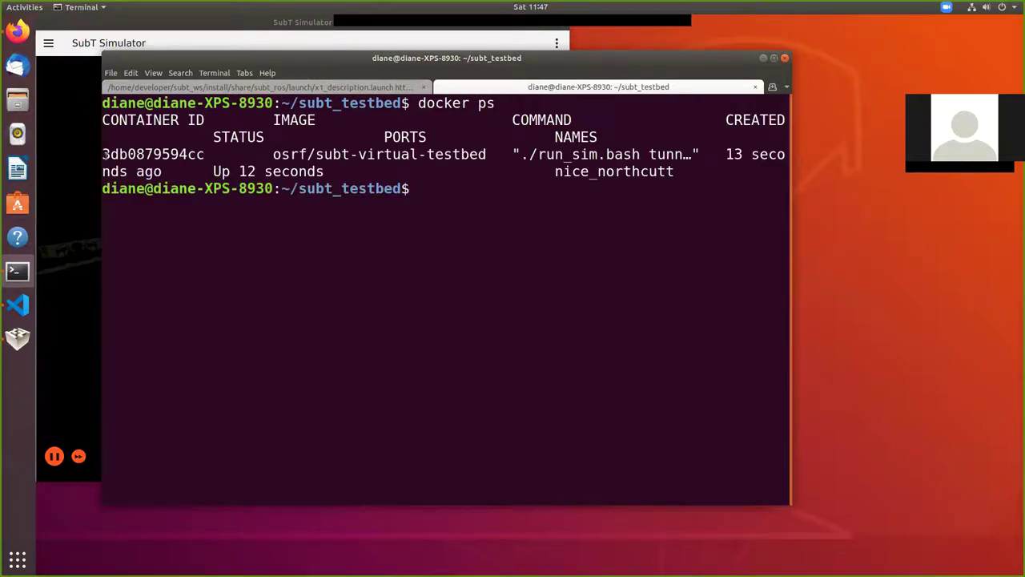
pyautogui.moveTo(104, 154); pyautogui.dragTo(202, 157)
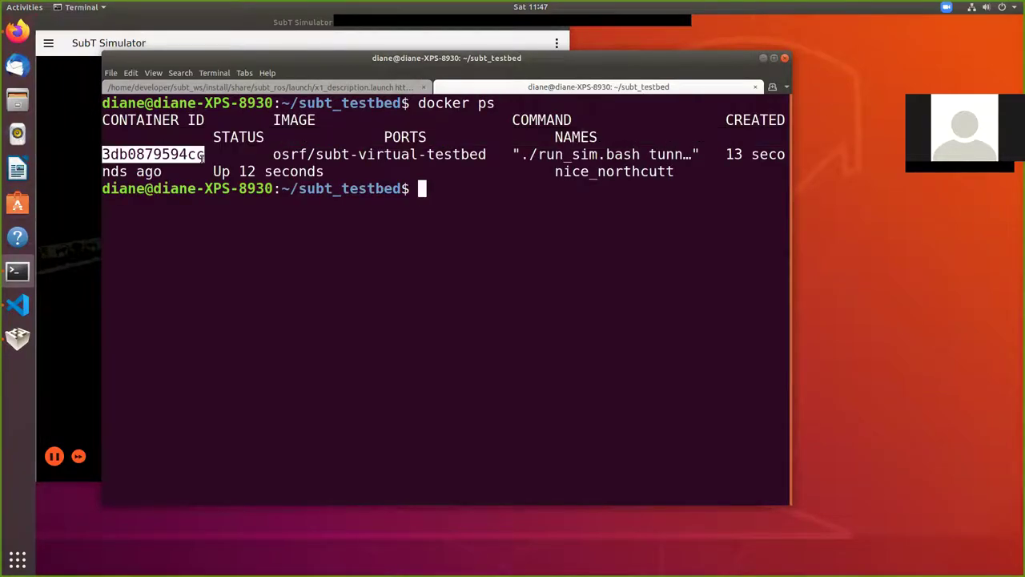
pyautogui.rightClick(203, 154)
pyautogui.click(229, 166)
pyautogui.click(442, 188)
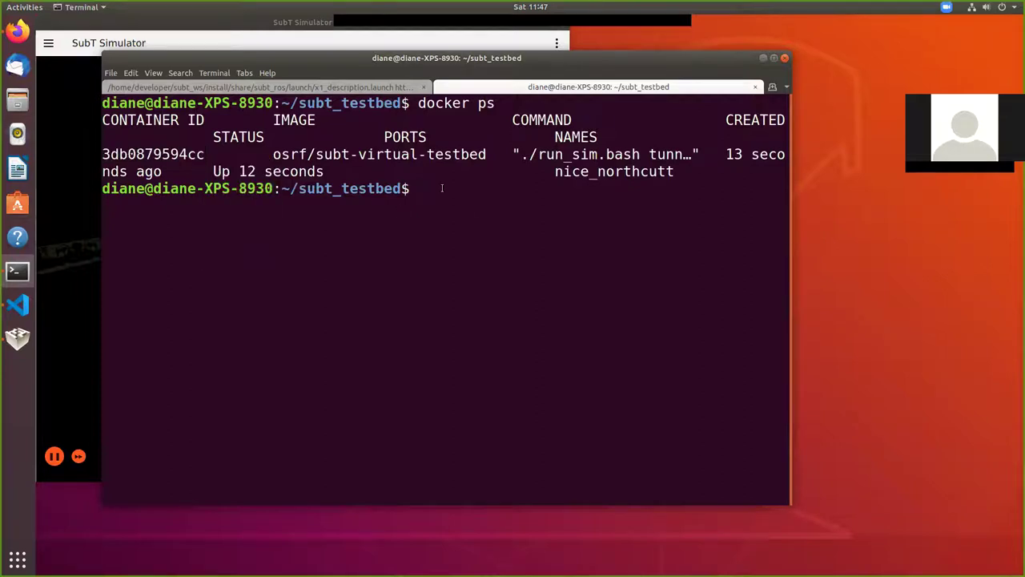
# Open a bash shell in the container with docker exec -it <ID> /bin/bash.
pyautogui.write('docker exec p')
pyautogui.press('BackSpace')
pyautogui.write('-it')
pyautogui.hotkey('ctrl', 'shift', 'v')
pyautogui.write('/bin')
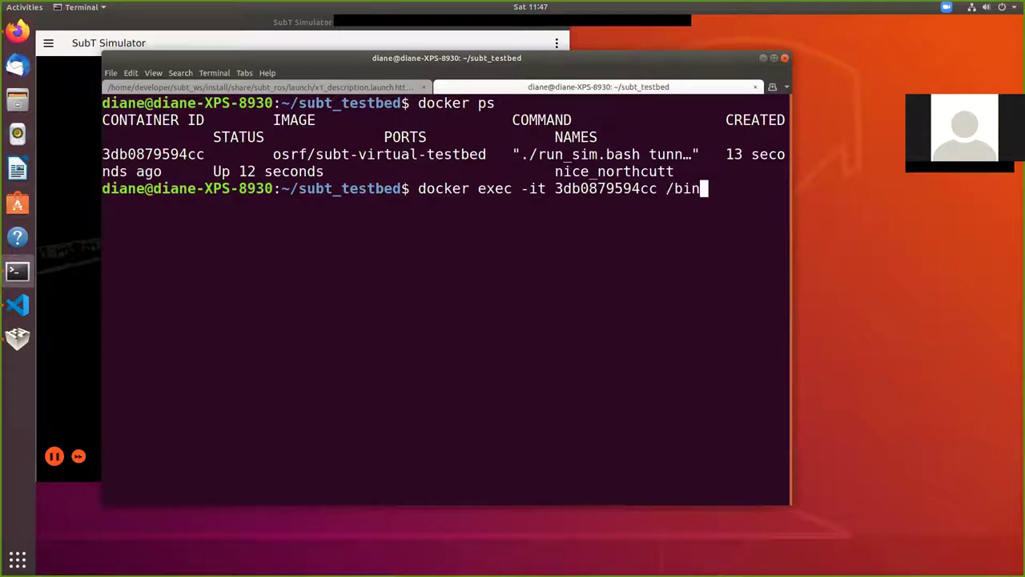
pyautogui.write('/bash')
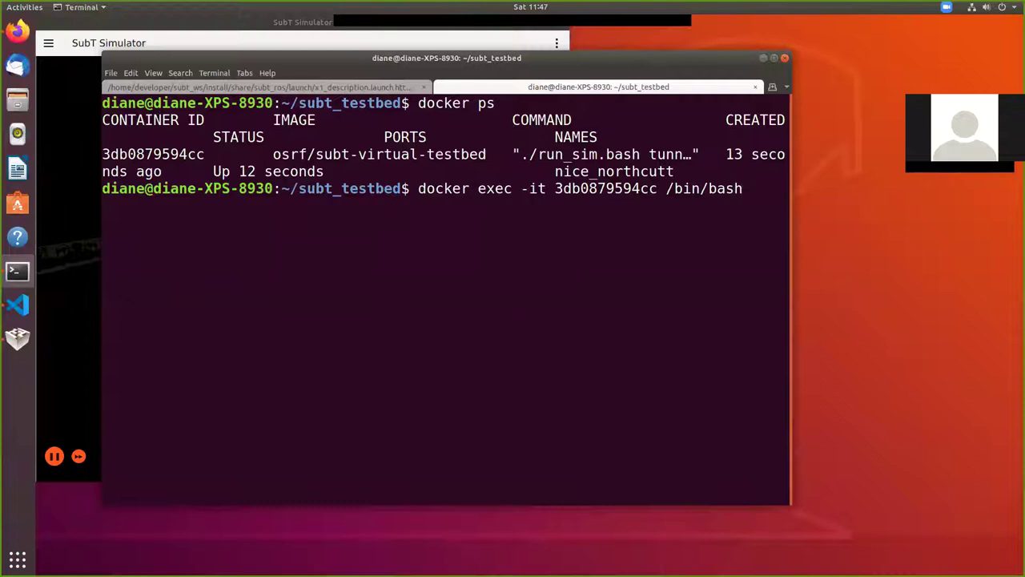
pyautogui.press('Return')
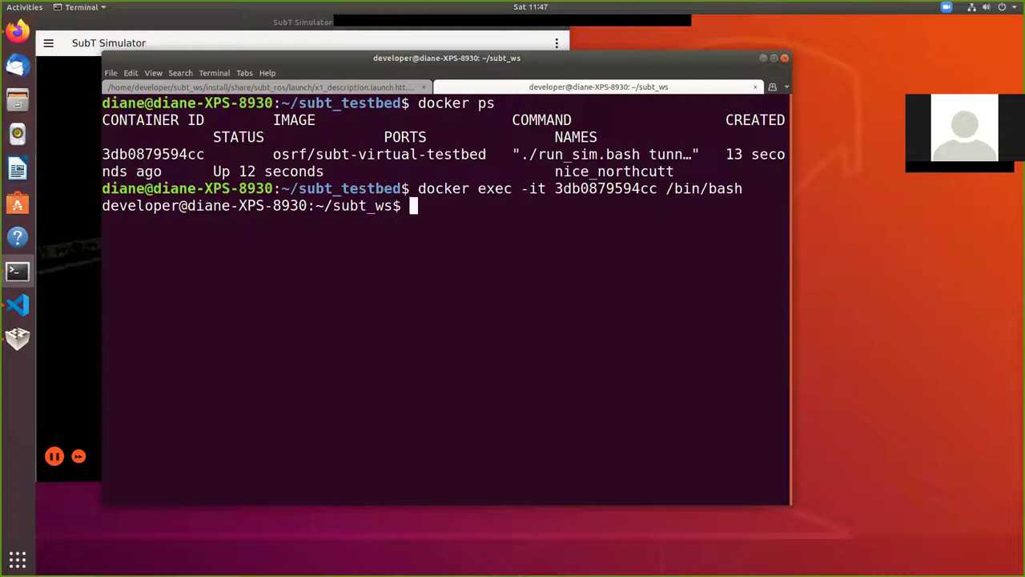
# Start rviz from the container shell.
pyautogui.write('ri')
pyautogui.press('BackSpace')
pyautogui.write('viz')
pyautogui.press('Return')
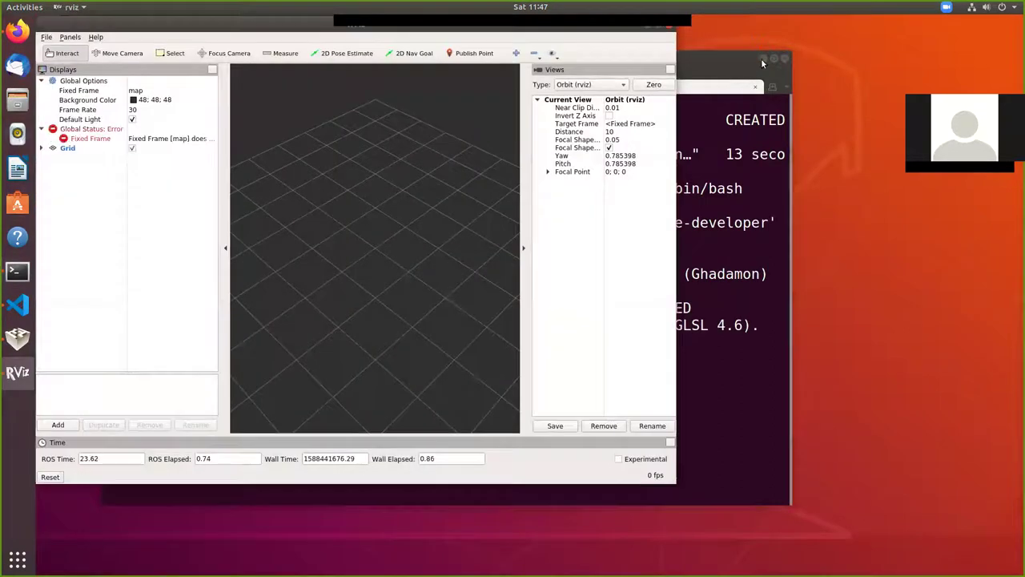
# Move RViz aside and change the Fixed Frame from map to X1.
pyautogui.click(762, 58)
pyautogui.moveTo(612, 32); pyautogui.dragTo(905, 43)
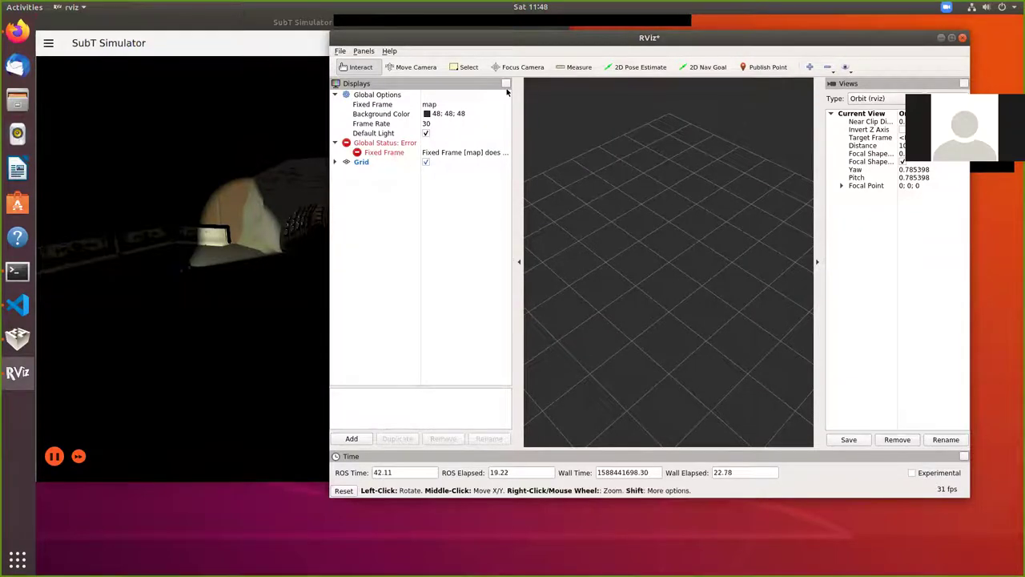
pyautogui.click(430, 105)
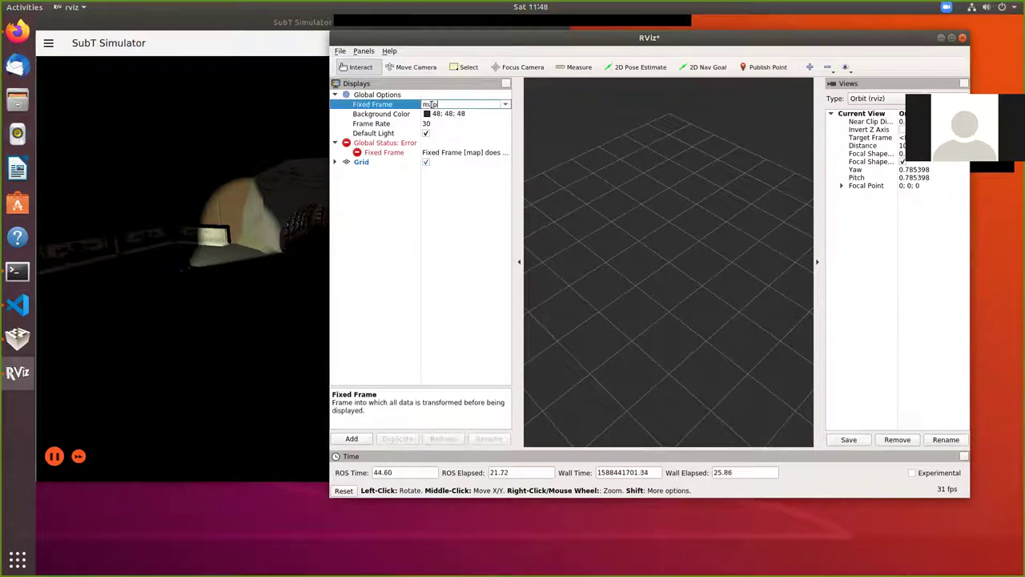
pyautogui.click(506, 106)
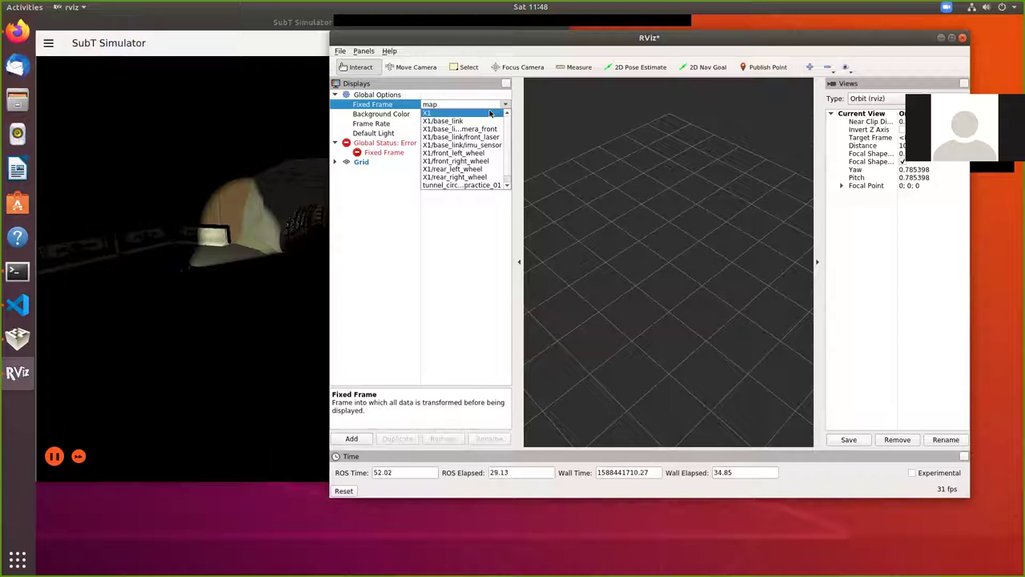
pyautogui.click(490, 113)
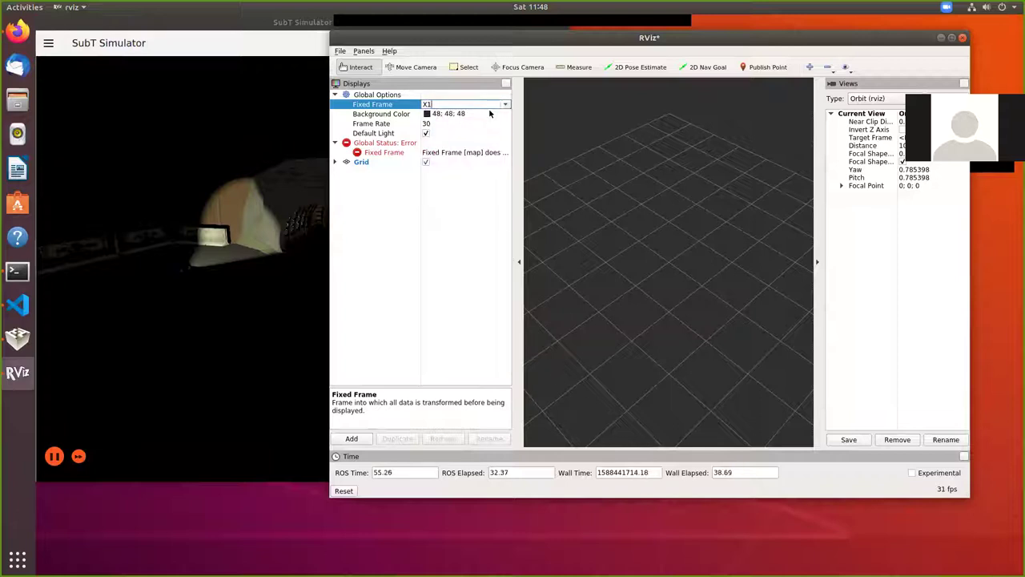
pyautogui.press('Return')
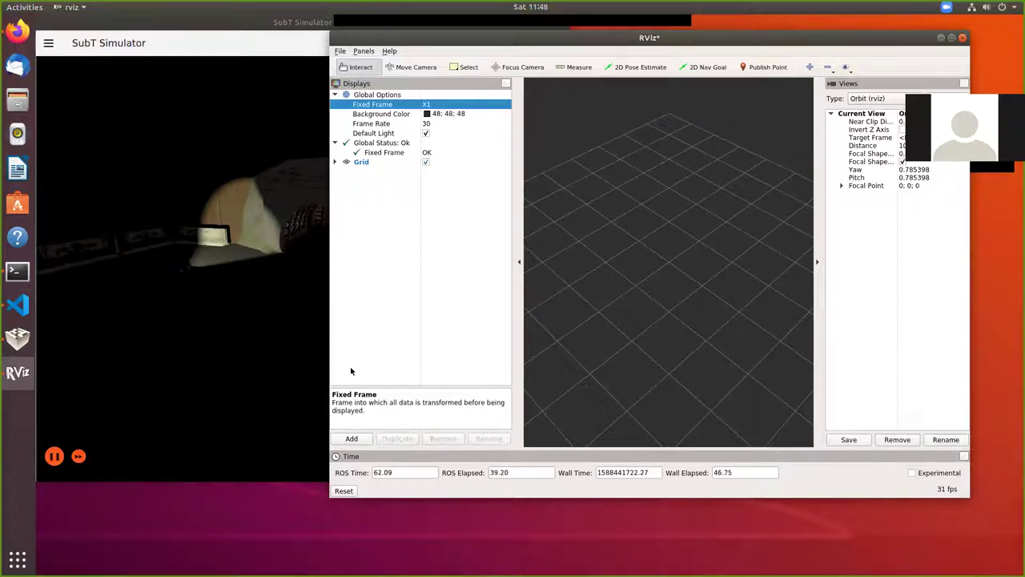
# Add a new Image display to RViz.
pyautogui.click(351, 439)
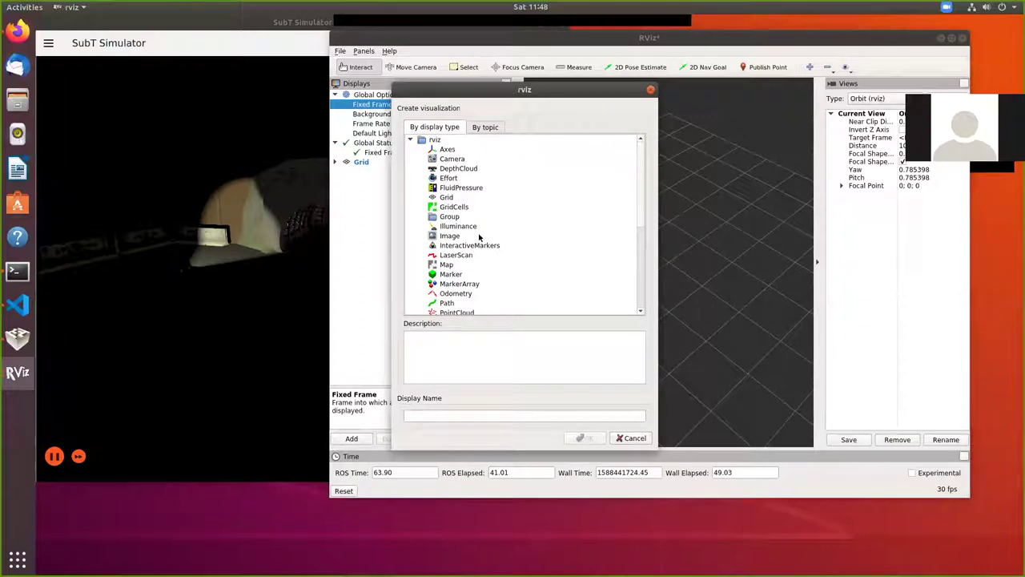
pyautogui.click(449, 237)
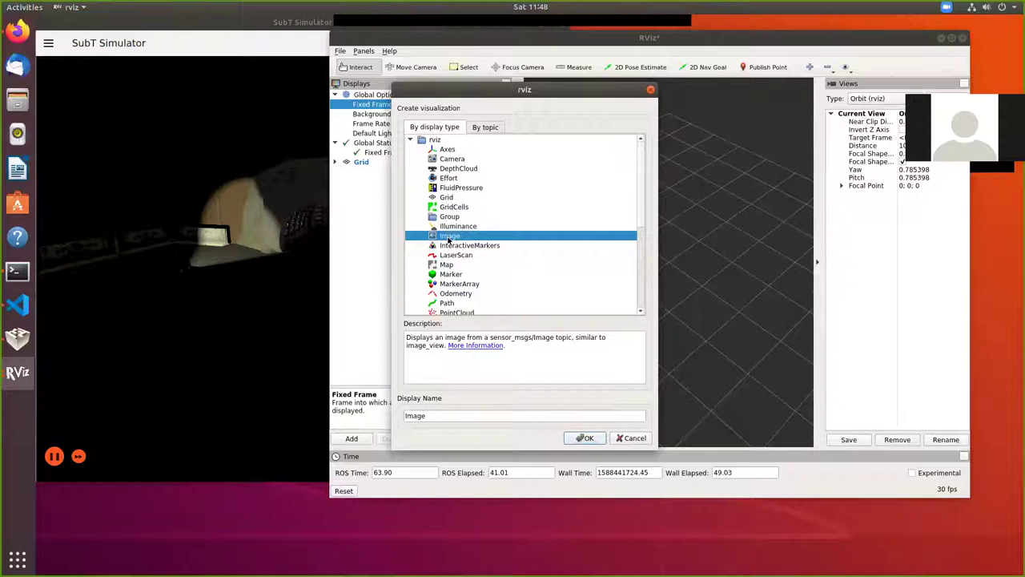
pyautogui.click(584, 438)
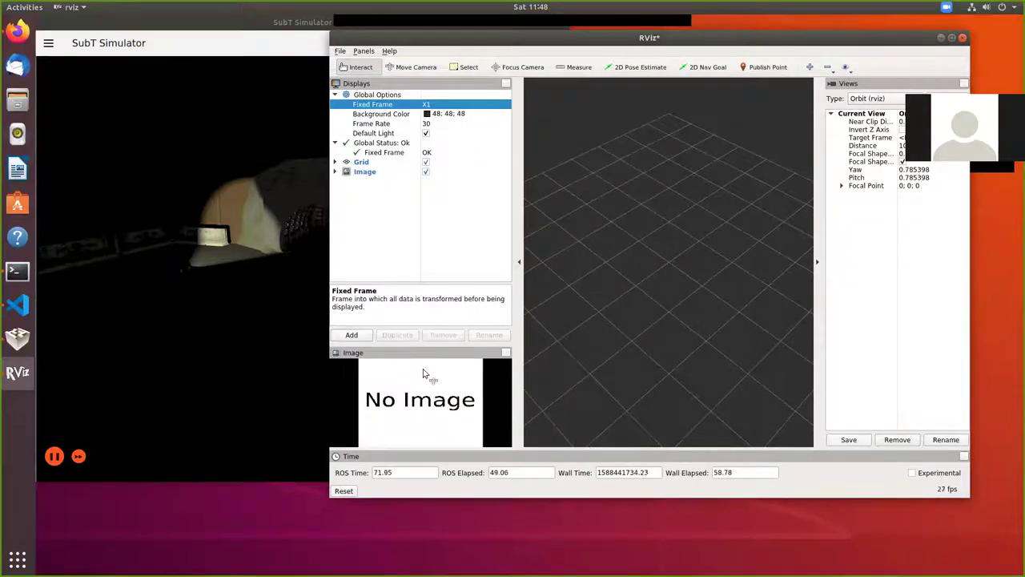
# Set the Image display's Image Topic to /X1/front/image_raw.
pyautogui.click(335, 172)
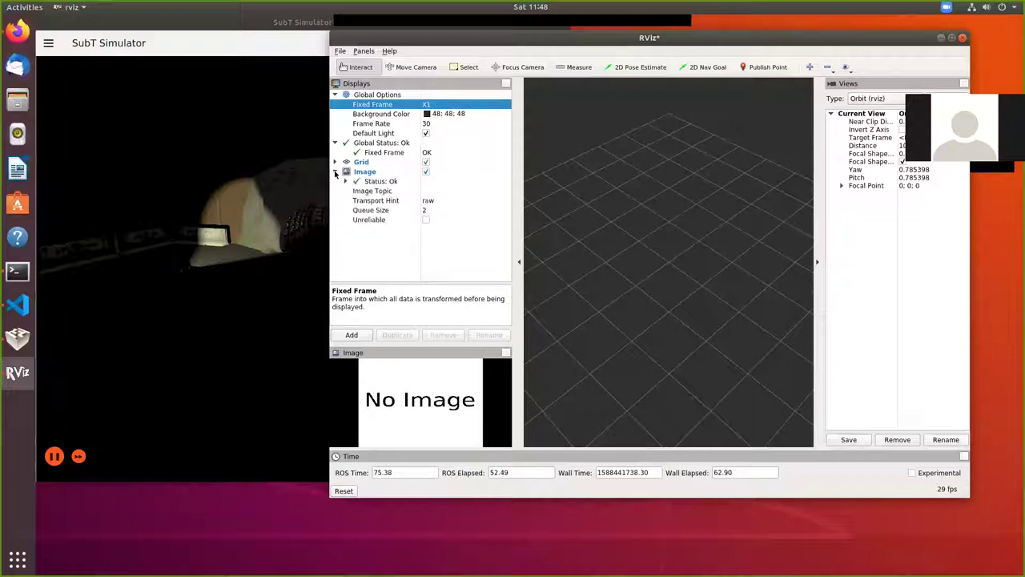
pyautogui.click(496, 193)
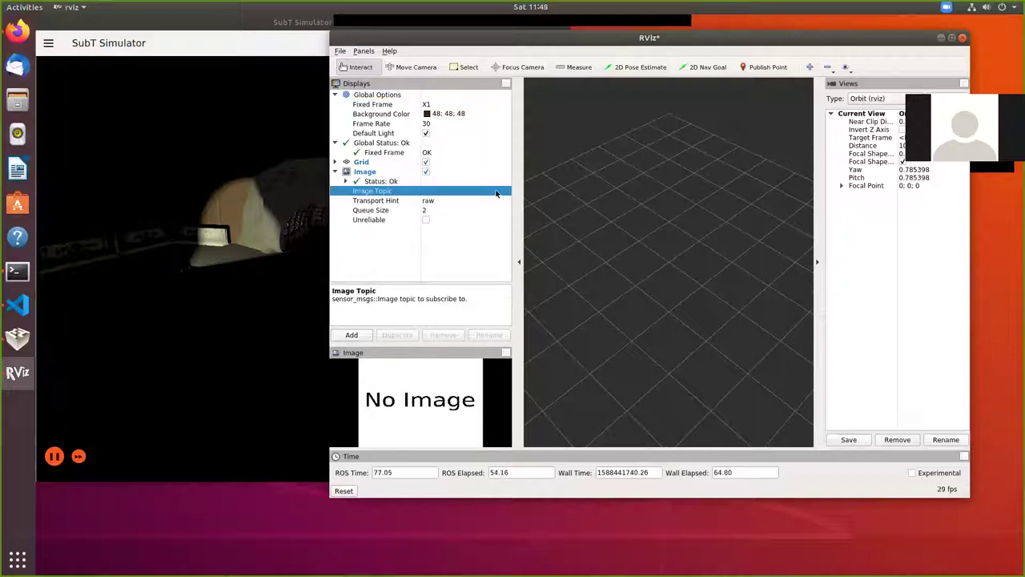
pyautogui.click(496, 193)
pyautogui.click(507, 191)
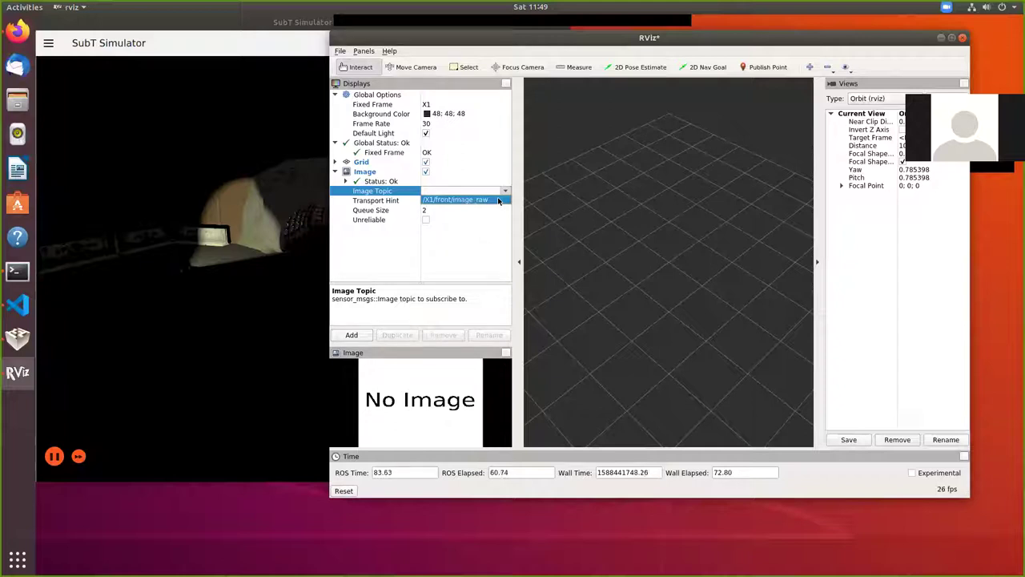
pyautogui.click(498, 199)
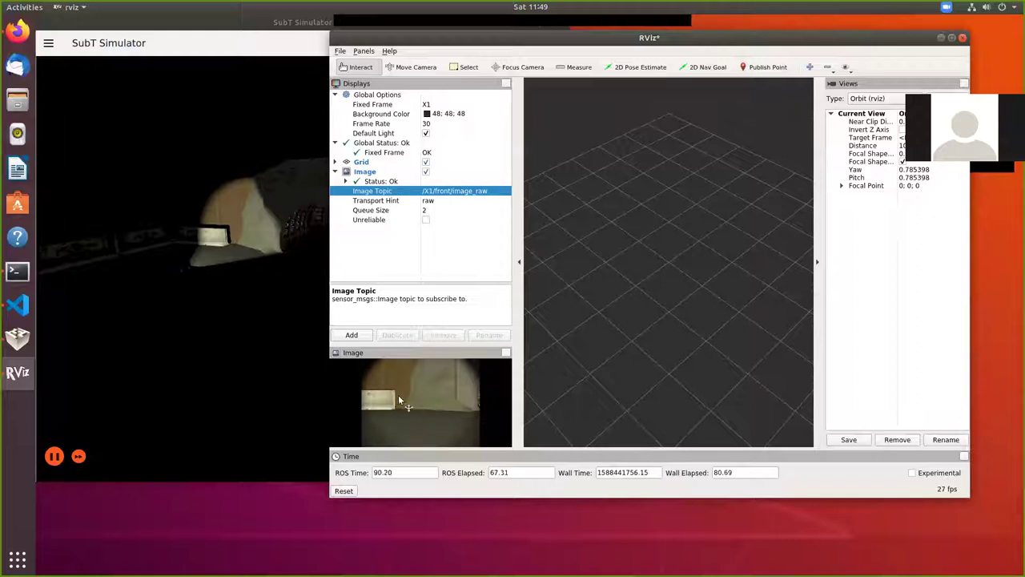
pyautogui.click(351, 335)
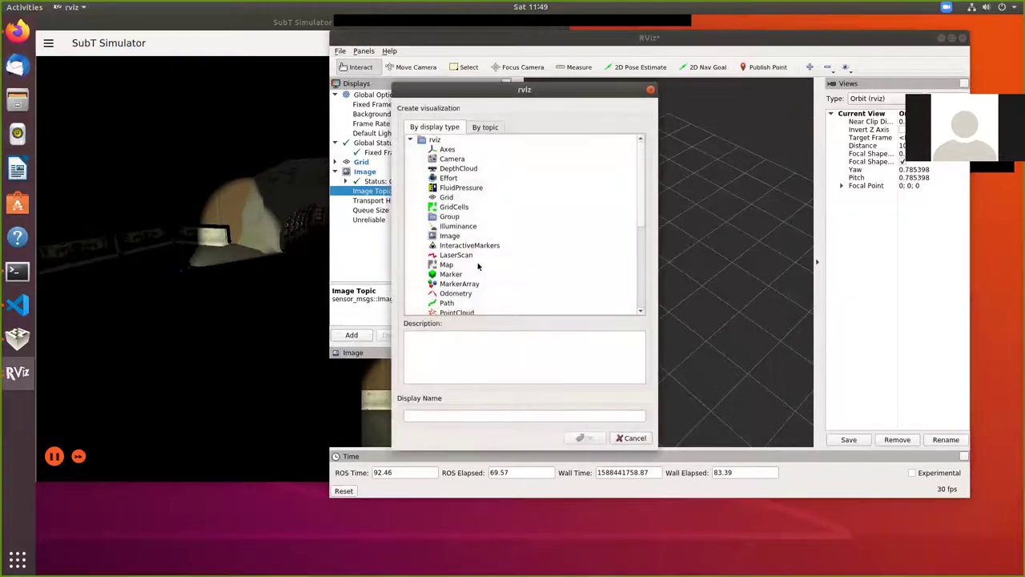
# Add a LaserScan display for /X1/front_scan from the By topic list and review its settings.
pyautogui.click(483, 128)
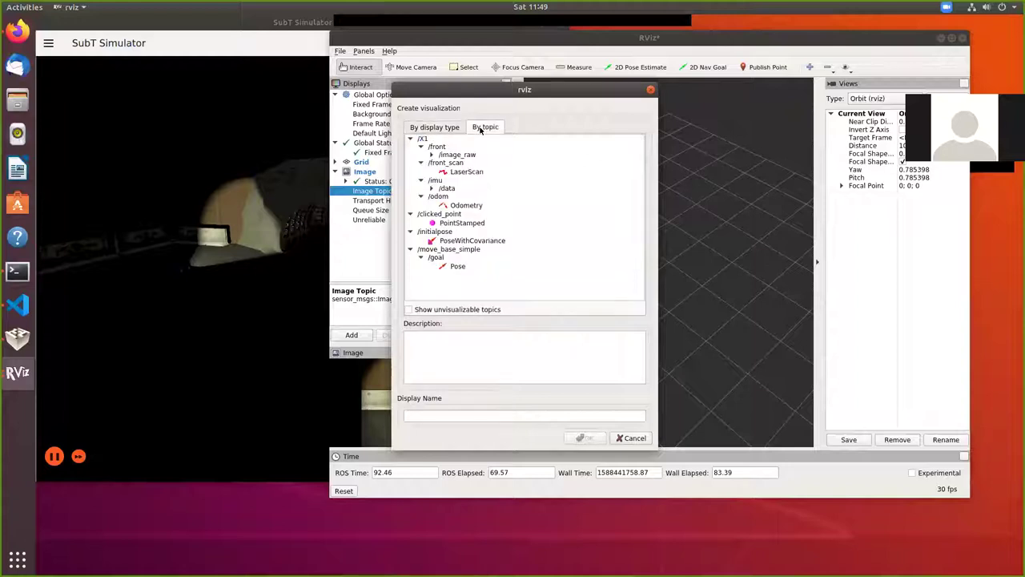
pyautogui.click(471, 171)
pyautogui.click(584, 438)
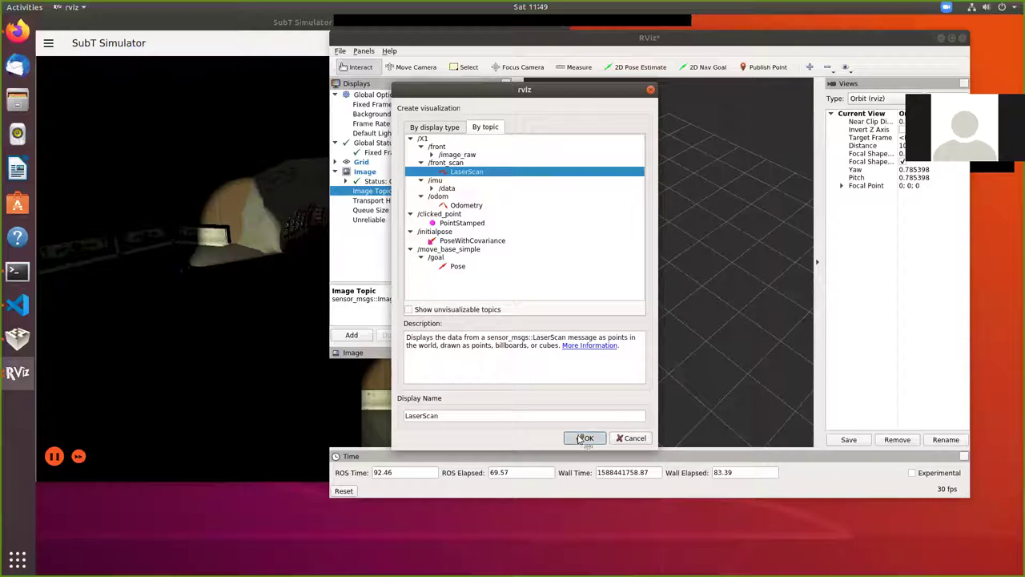
pyautogui.click(335, 230)
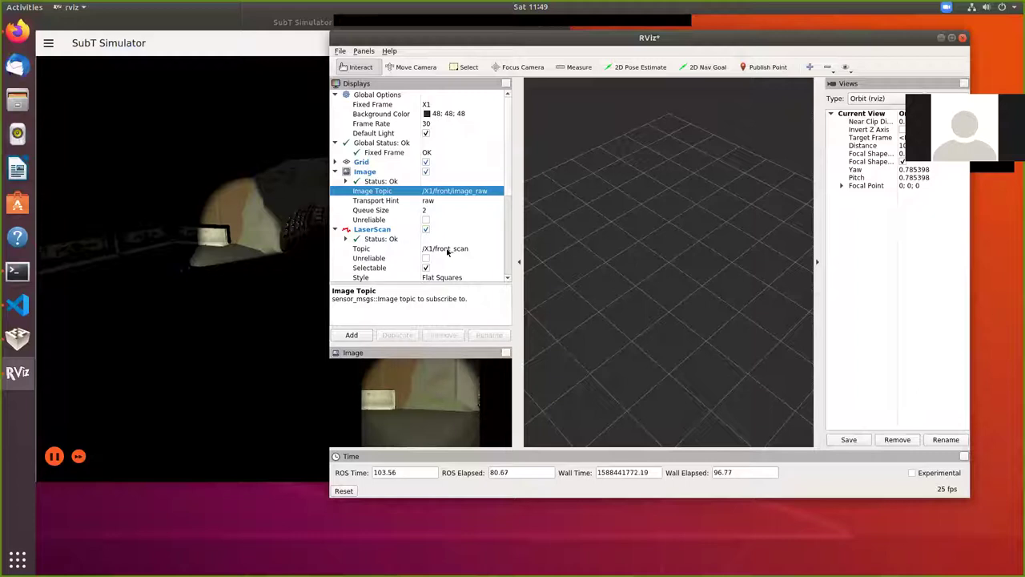
pyautogui.scroll(-1, 448, 251)
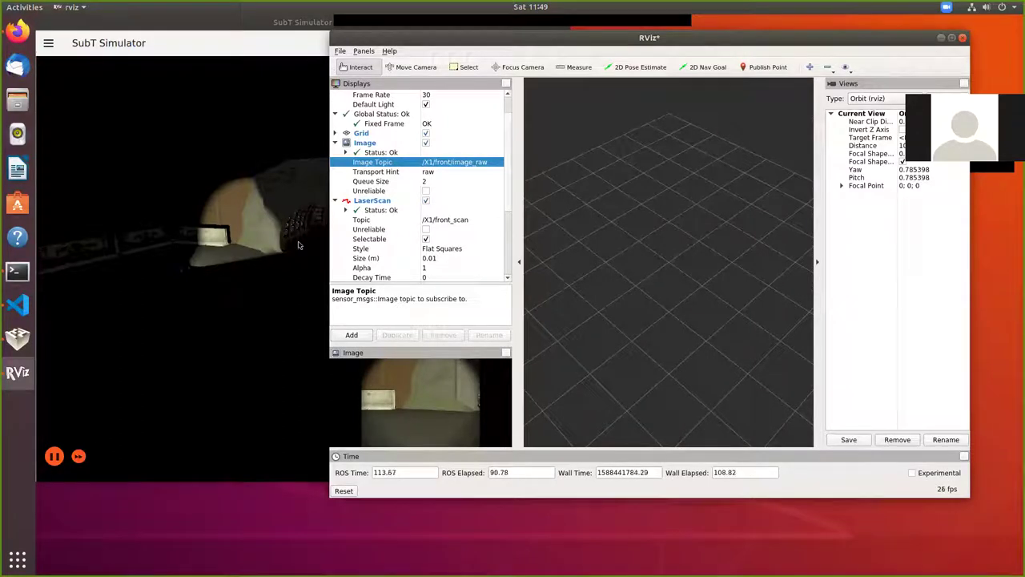
pyautogui.click(336, 201)
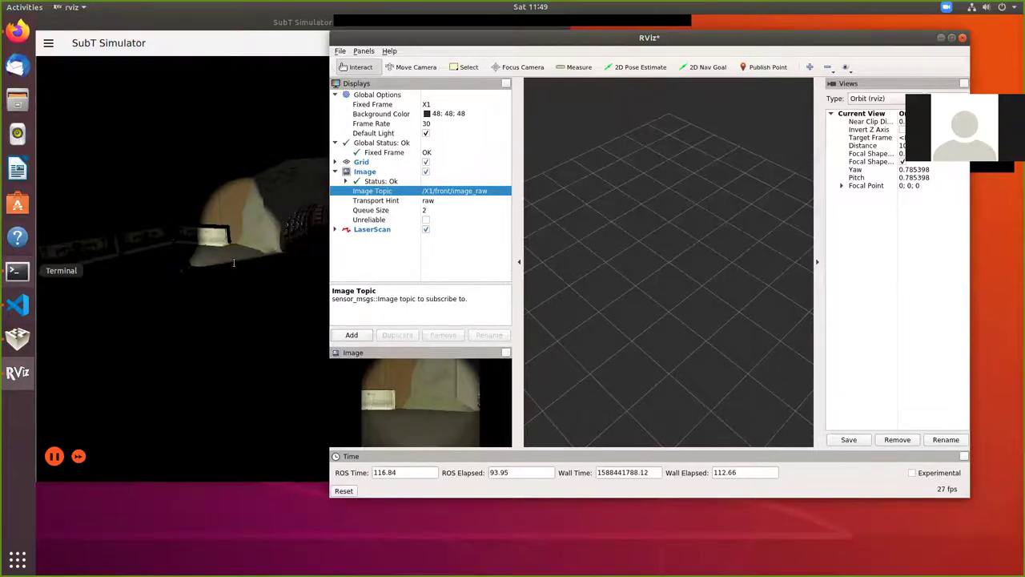
# In a new terminal tab, rerun the copied docker exec /bin/bash command to enter the container.
pyautogui.click(16, 271)
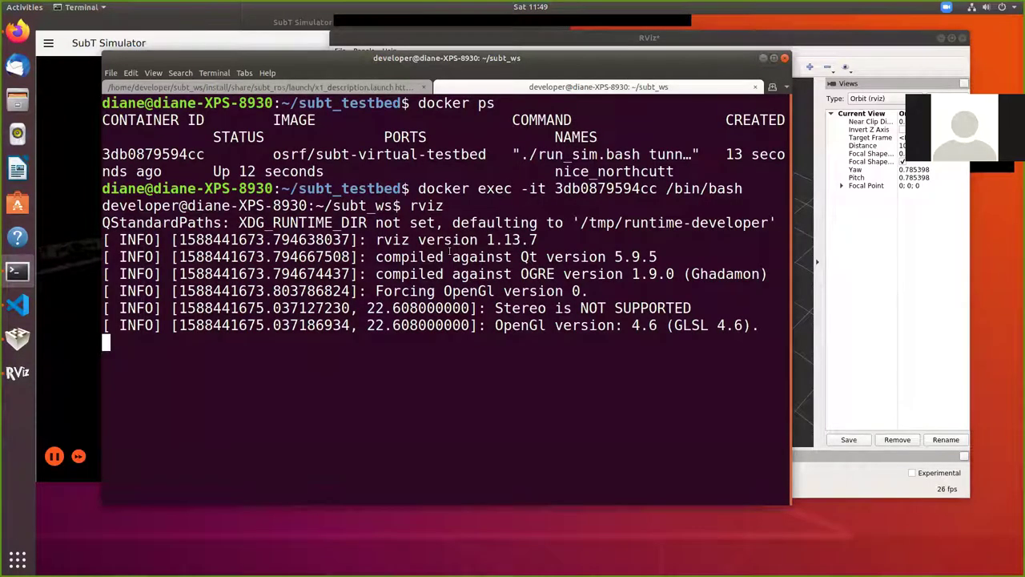
pyautogui.hotkey('ctrl', 'shift', 't')
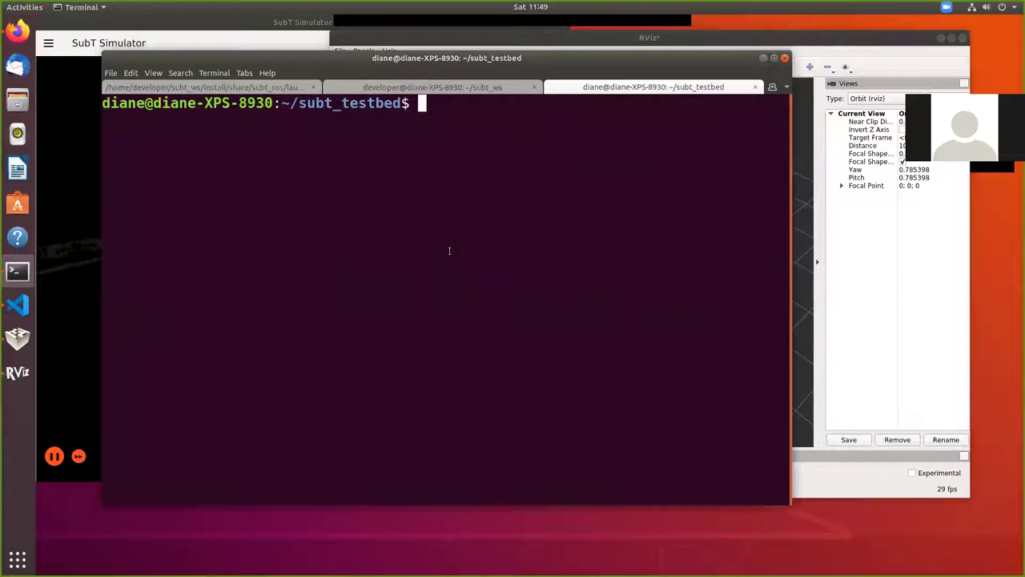
pyautogui.click(438, 88)
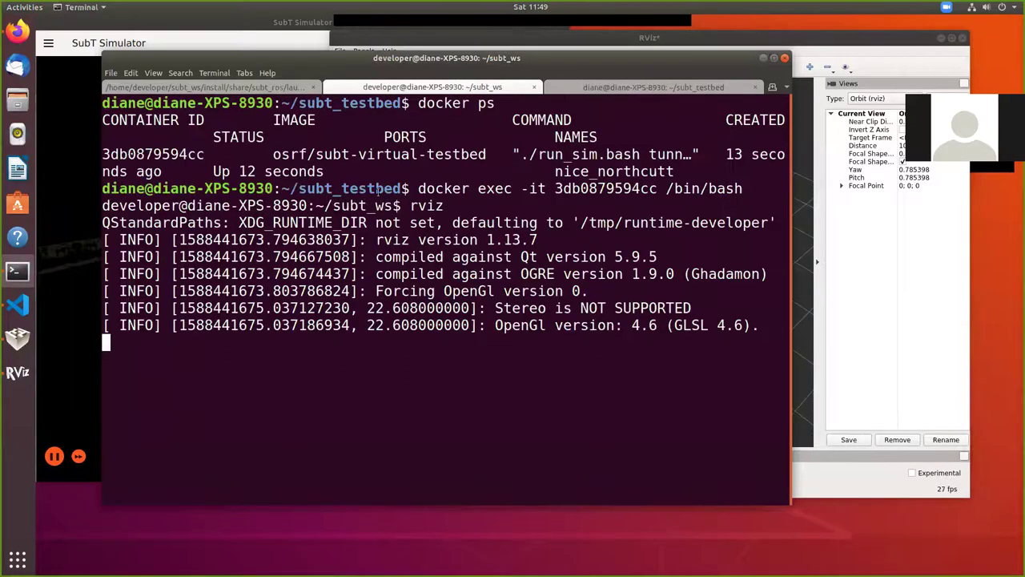
pyautogui.moveTo(418, 188); pyautogui.dragTo(665, 188)
pyautogui.moveTo(742, 187)
pyautogui.mouseDown()
pyautogui.moveTo(752, 189)
pyautogui.moveTo(741, 190)
pyautogui.mouseUp()
pyautogui.rightClick(742, 189)
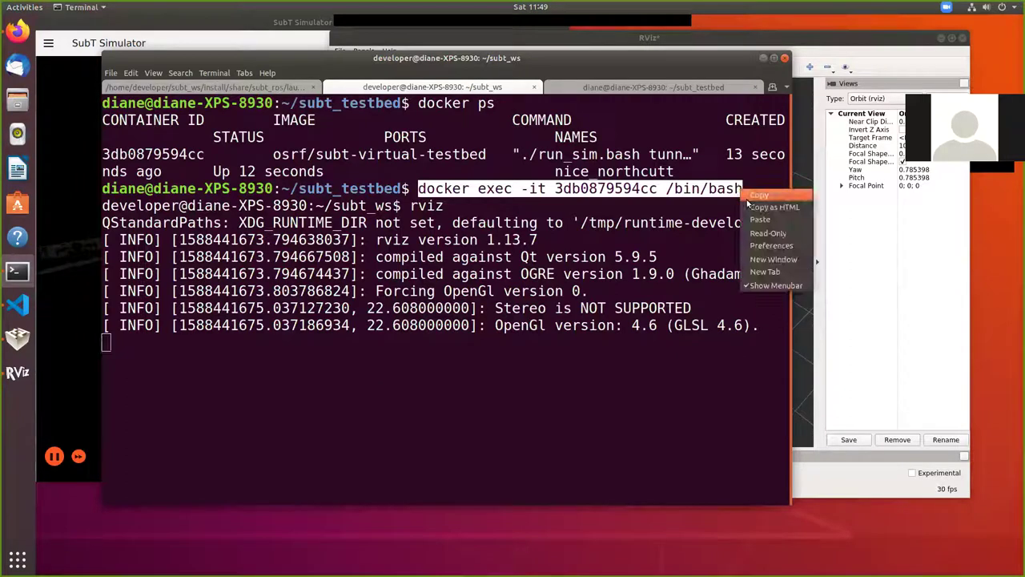
pyautogui.click(753, 203)
pyautogui.click(643, 88)
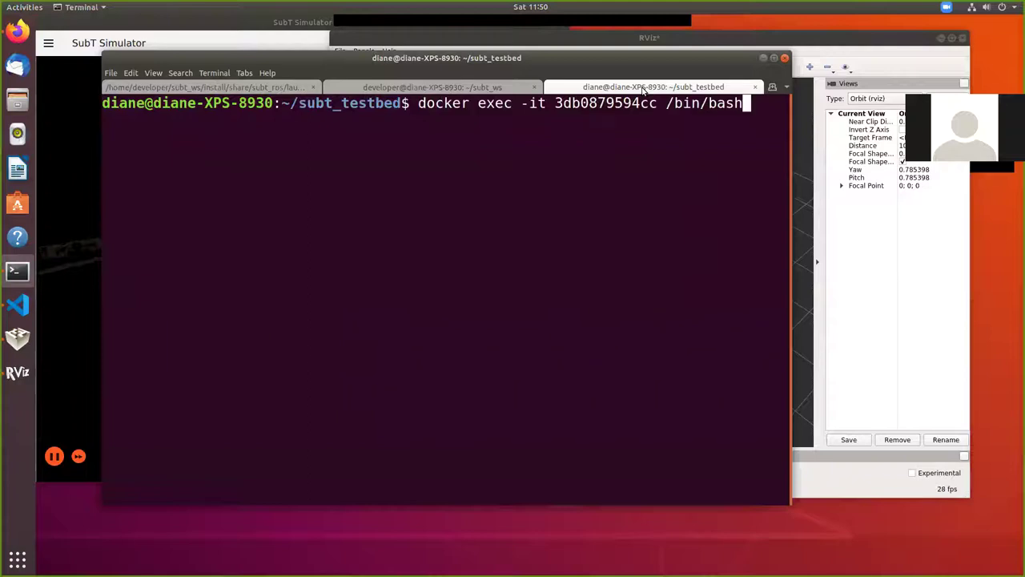
pyautogui.press('Return')
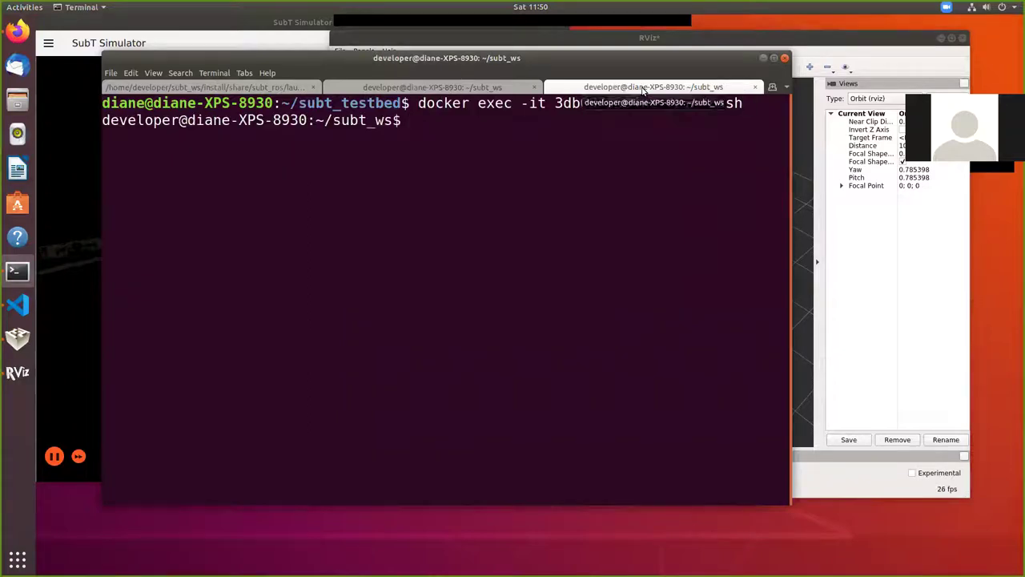
# Run roslaunch subt_example teleop.launch and minimize the terminal.
pyautogui.write('roslaun')
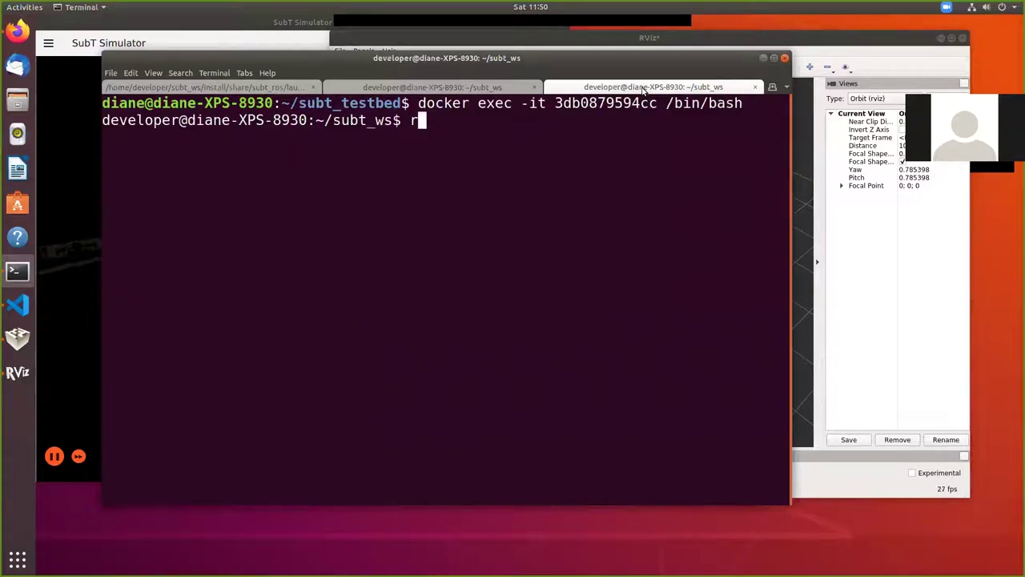
pyautogui.write('ch ')
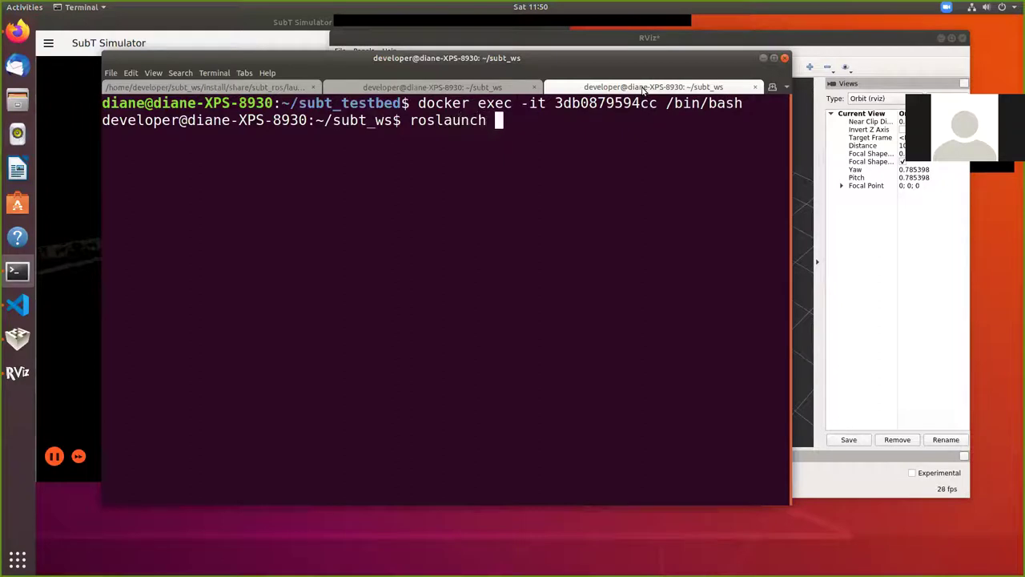
pyautogui.write('subt_exam')
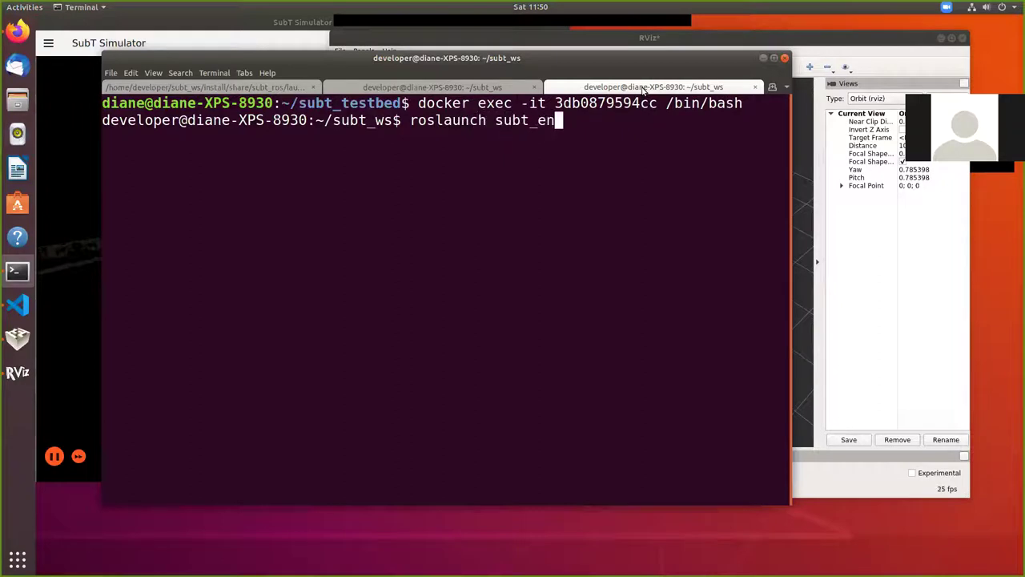
pyautogui.write('ple /bin')
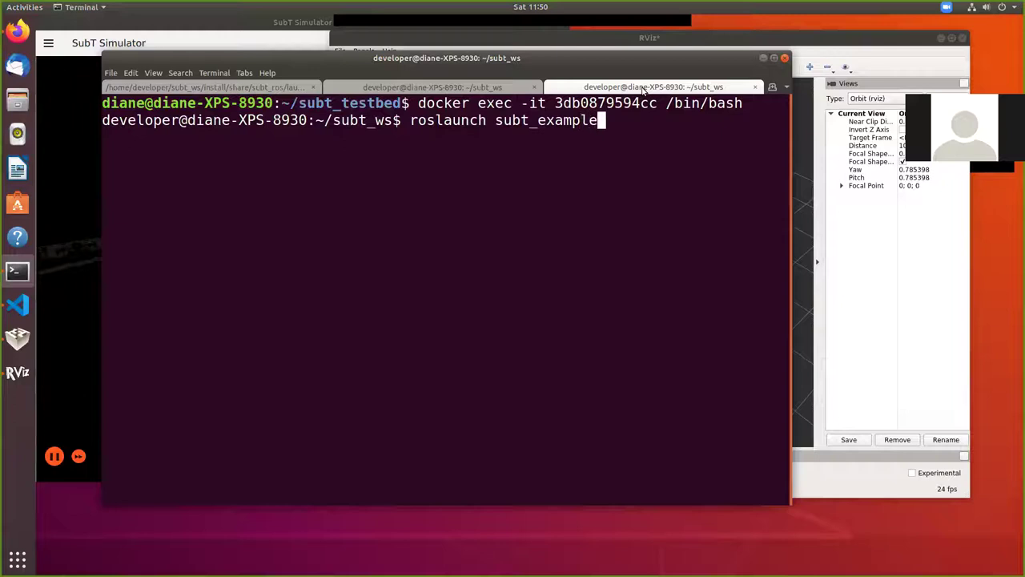
pyautogui.press('BackSpace')
pyautogui.press('BackSpace')
pyautogui.press('BackSpace')
pyautogui.press('BackSpace')
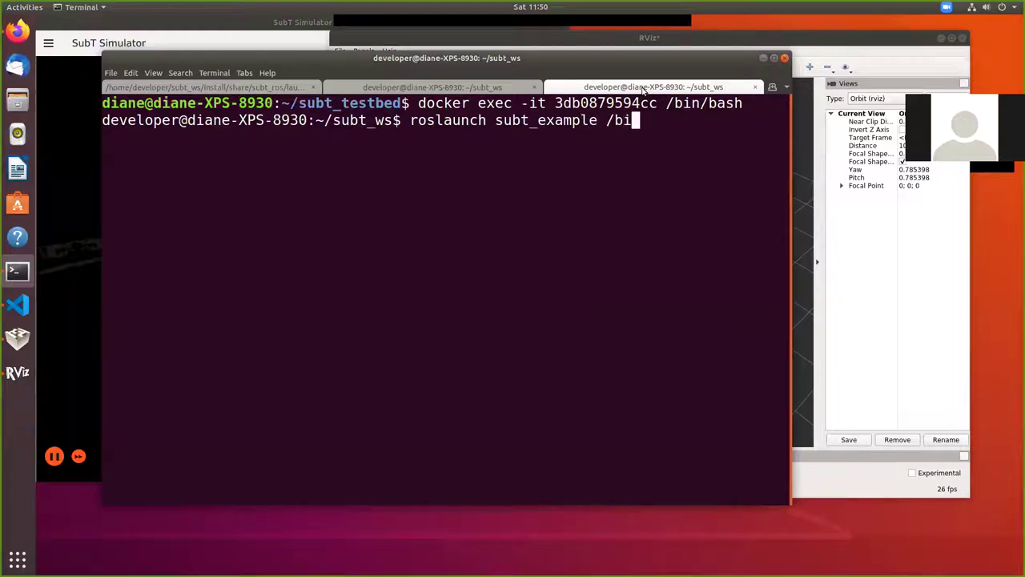
pyautogui.write('te')
pyautogui.write('leop.l')
pyautogui.write('aunch')
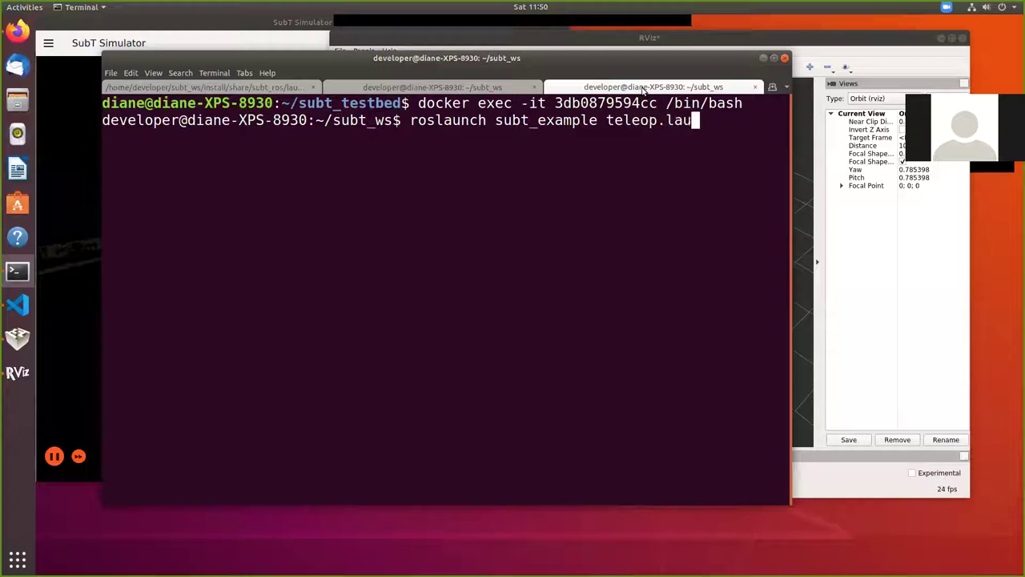
pyautogui.press('Return')
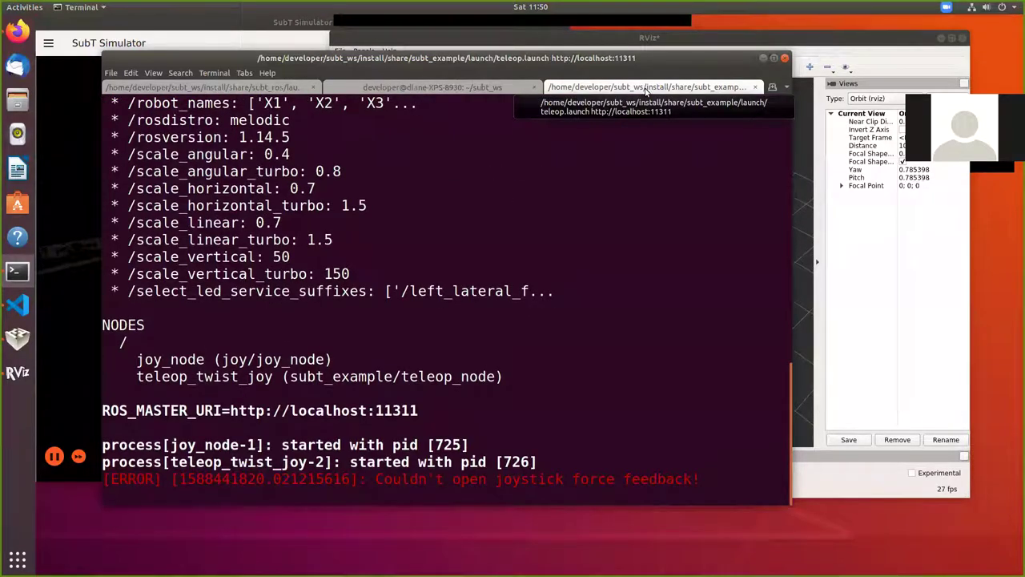
pyautogui.click(763, 58)
# Make the simulator camera Follow the X1 robot, then raise RViz again.
pyautogui.moveTo(774, 40); pyautogui.dragTo(811, 39)
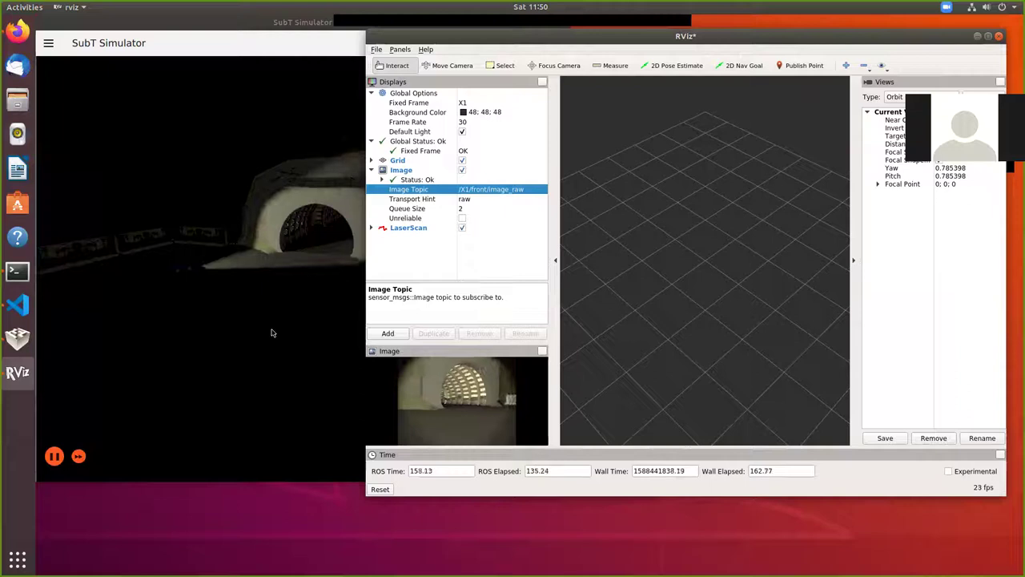
pyautogui.click(181, 270)
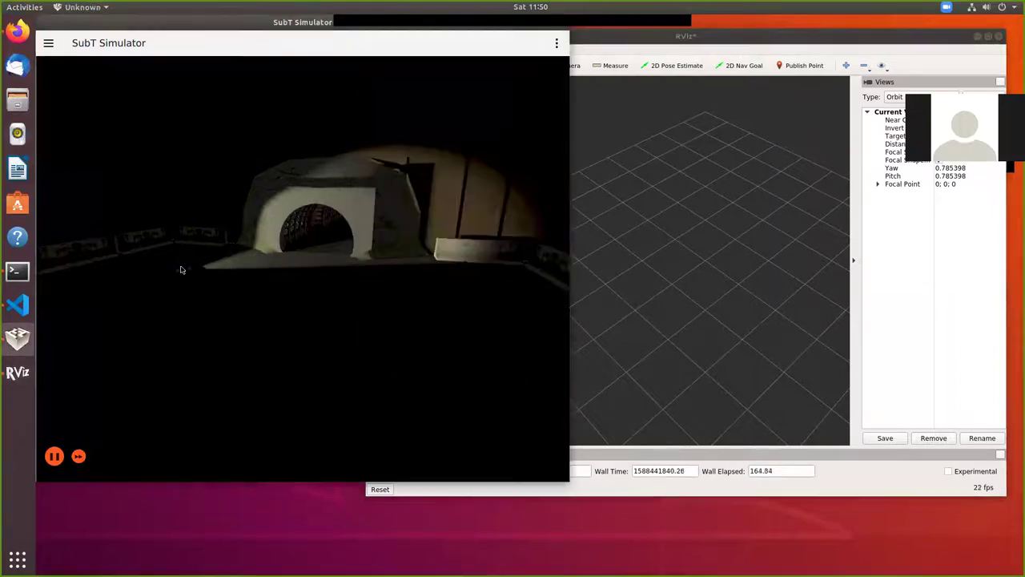
pyautogui.rightClick(180, 270)
pyautogui.click(239, 310)
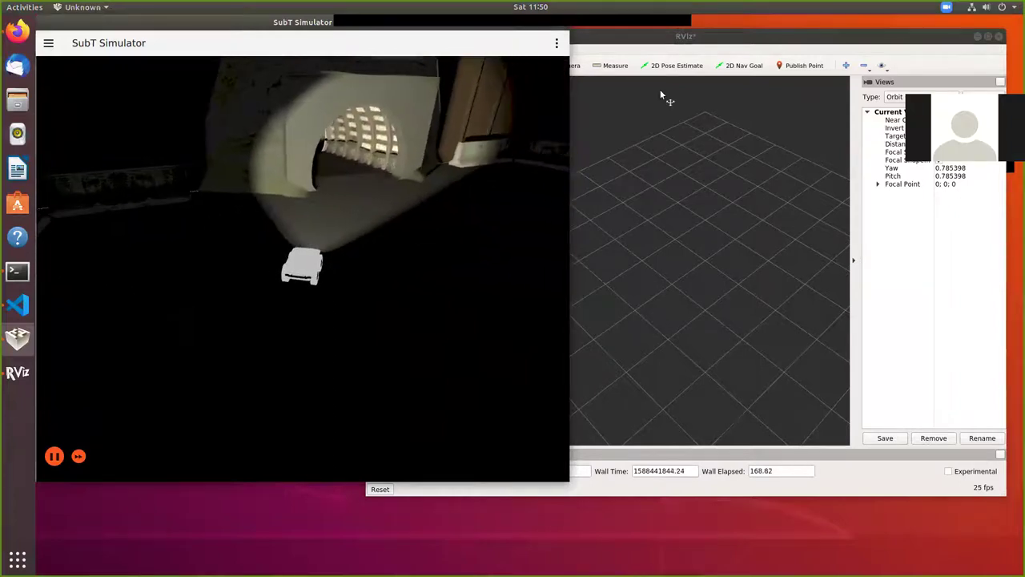
pyautogui.click(724, 36)
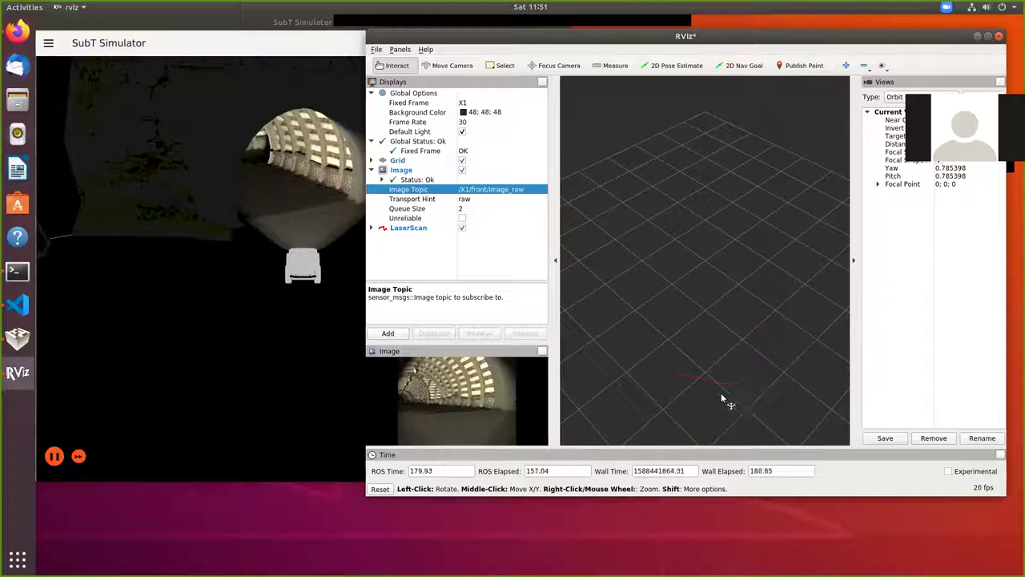
# Switch the LaserScan Style to Points and expand its Status details.
pyautogui.click(372, 228)
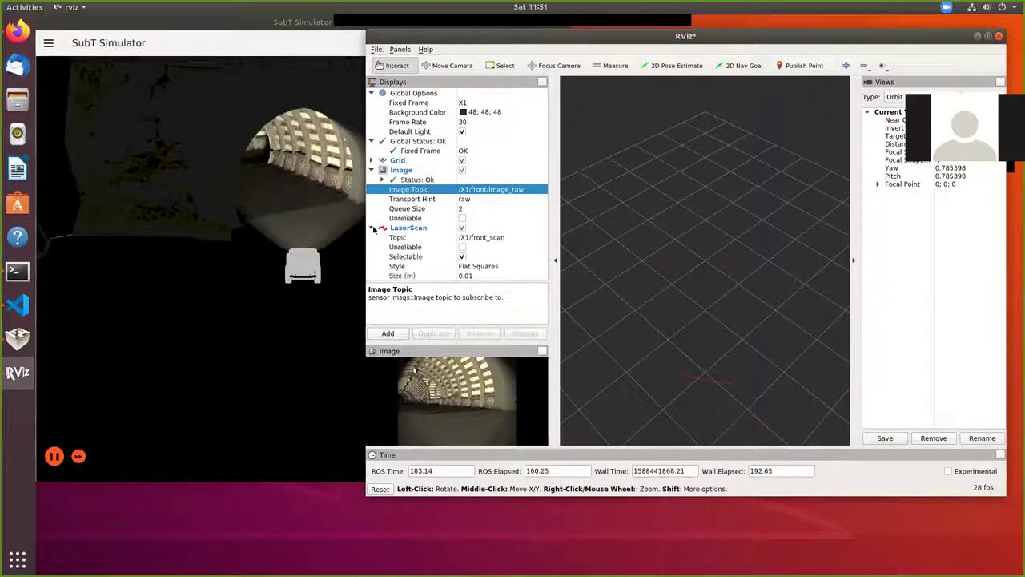
pyautogui.scroll(-3, 486, 269)
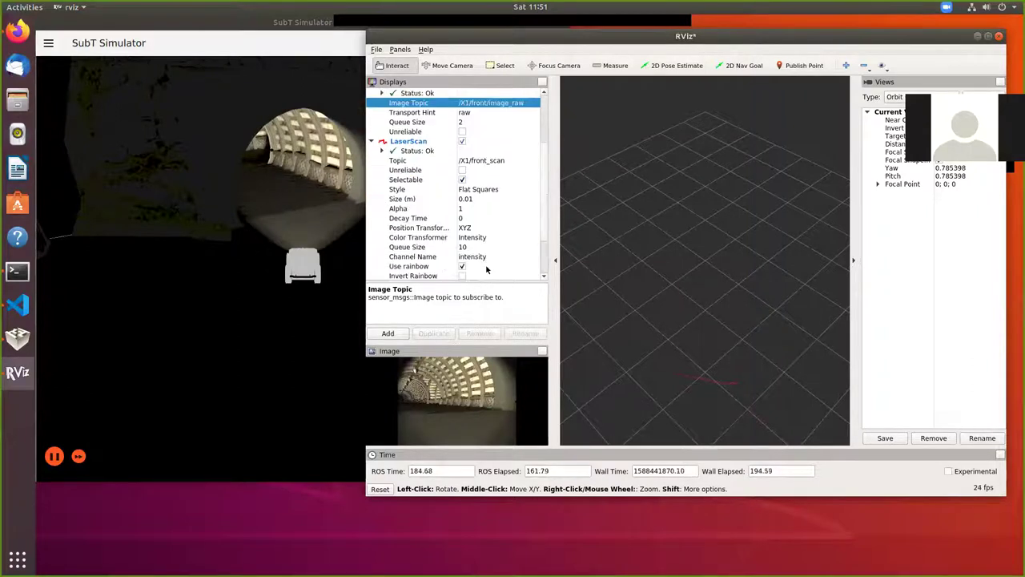
pyautogui.click(486, 193)
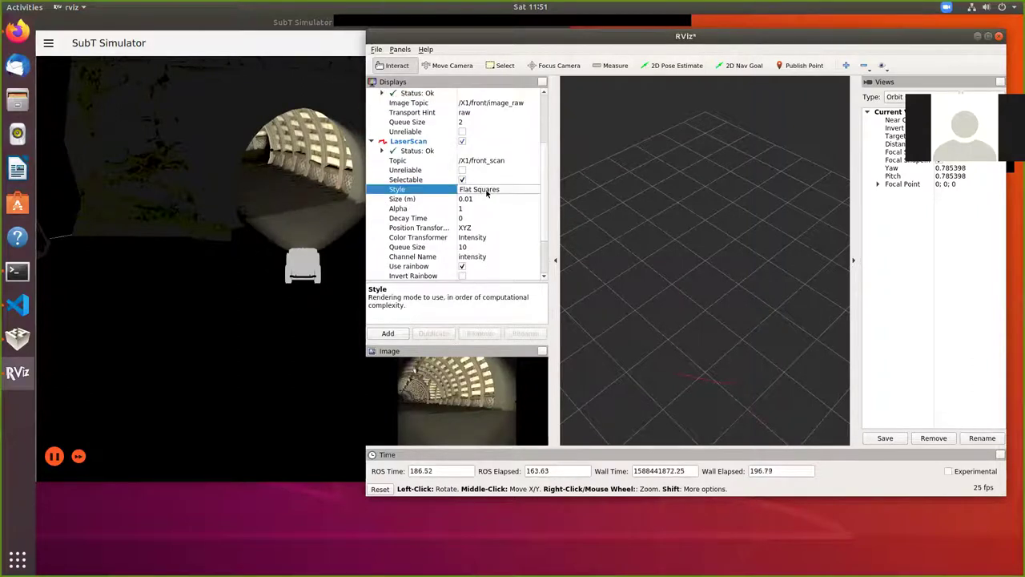
pyautogui.click(532, 192)
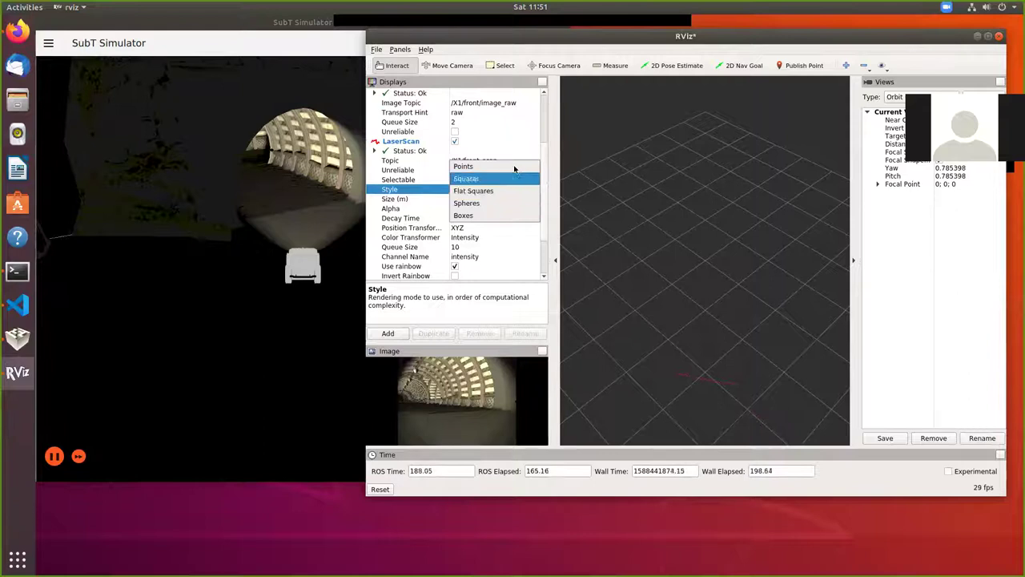
pyautogui.click(515, 167)
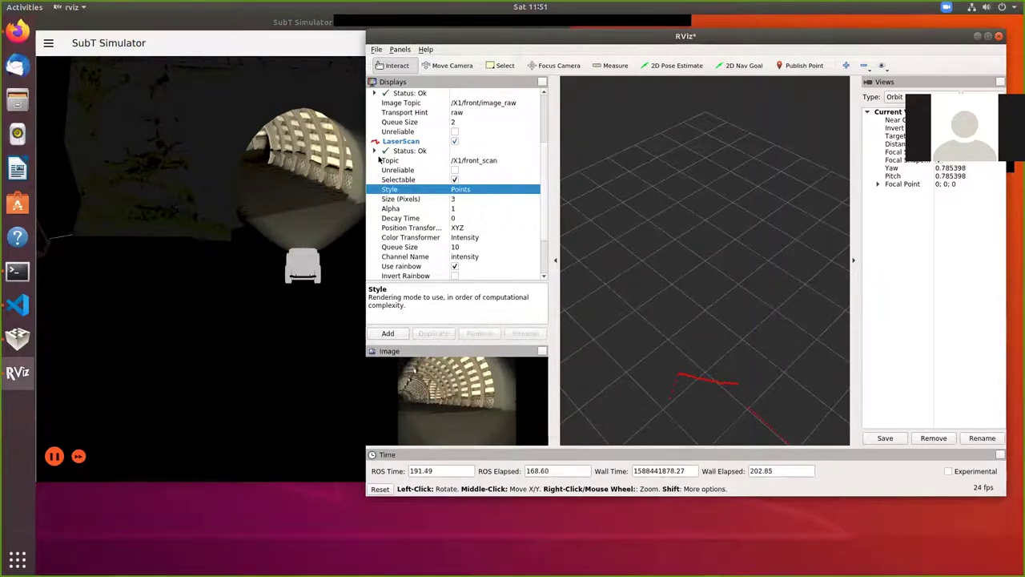
pyautogui.click(374, 151)
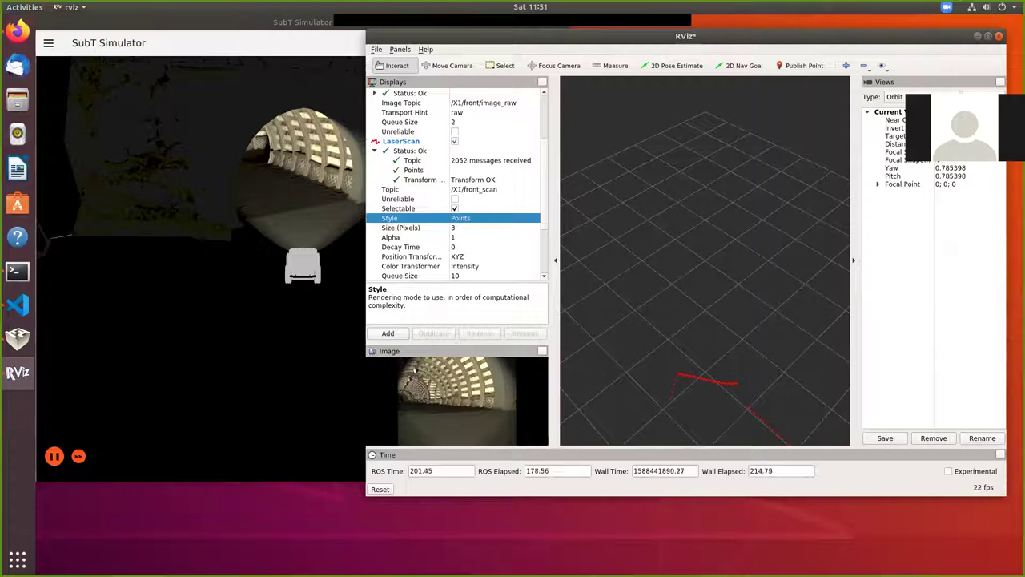
pyautogui.click(895, 136)
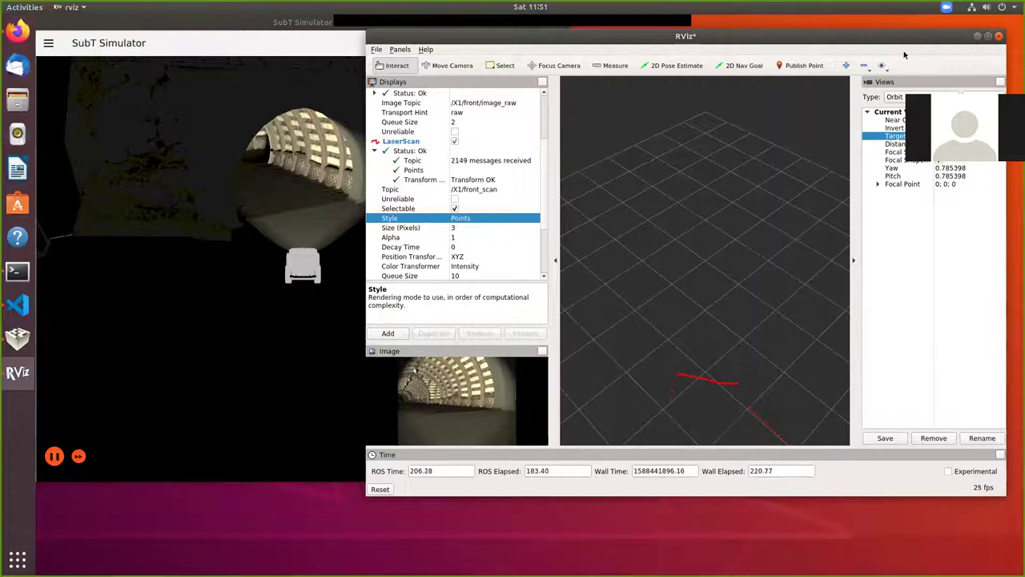
# Set the Orbit view's Target Frame to X1 and zero its focal point.
pyautogui.moveTo(843, 36); pyautogui.dragTo(738, 29)
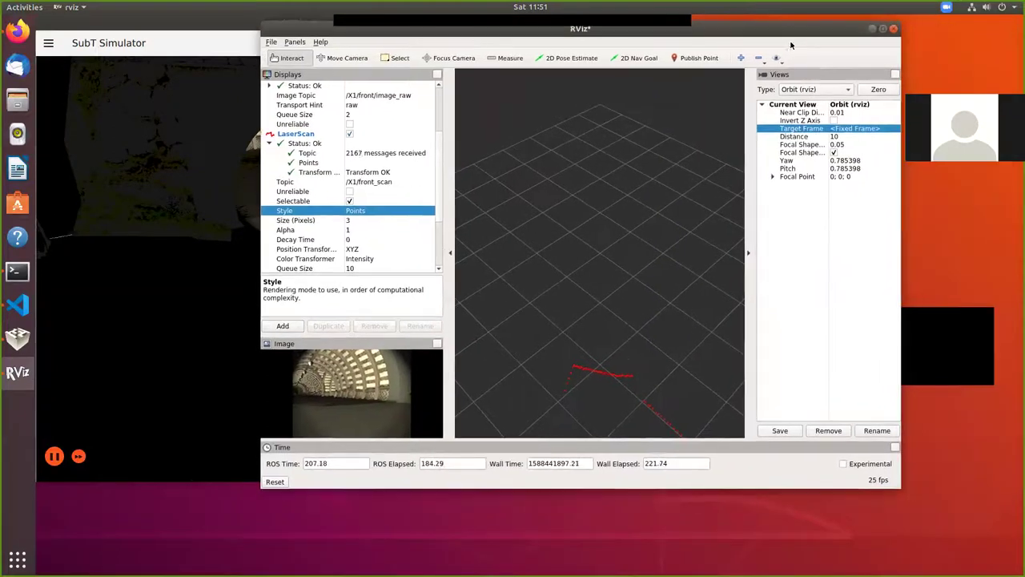
pyautogui.click(895, 129)
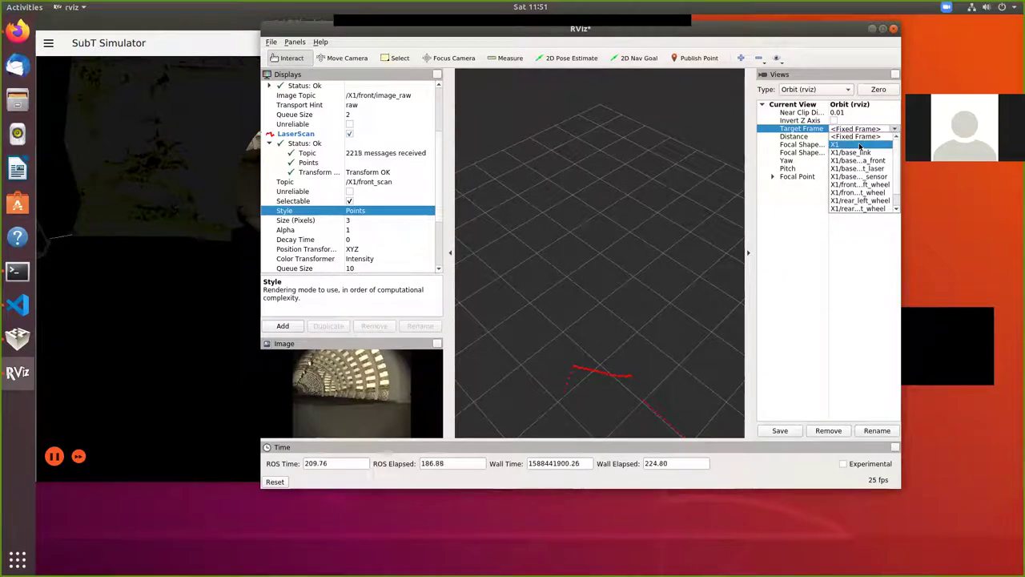
pyautogui.click(860, 145)
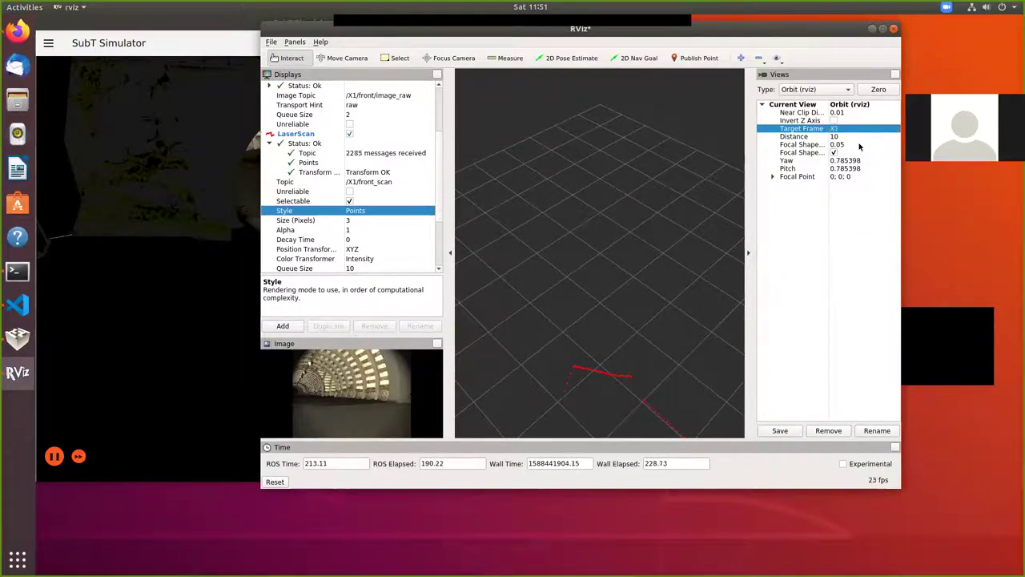
pyautogui.click(773, 177)
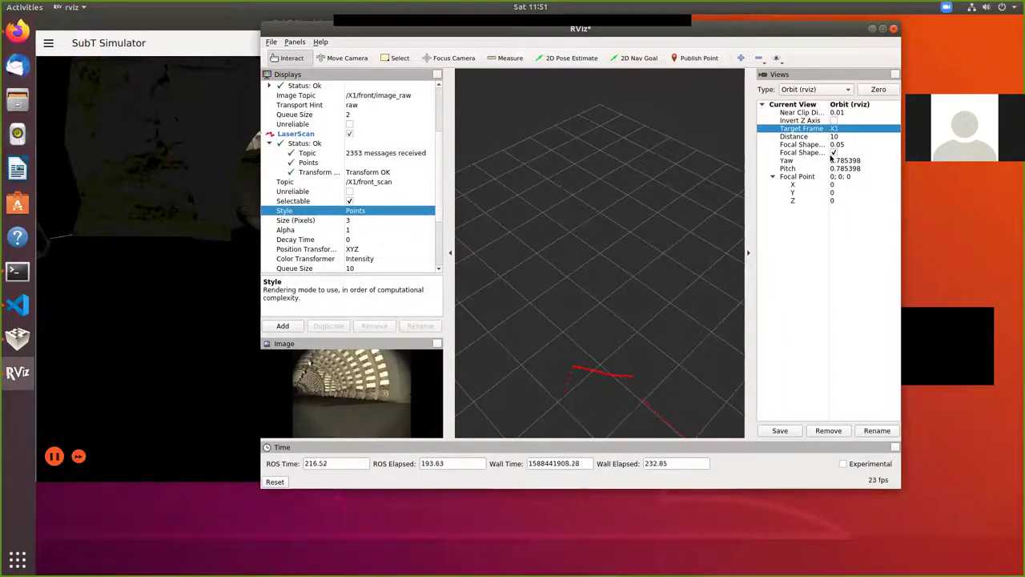
pyautogui.click(785, 229)
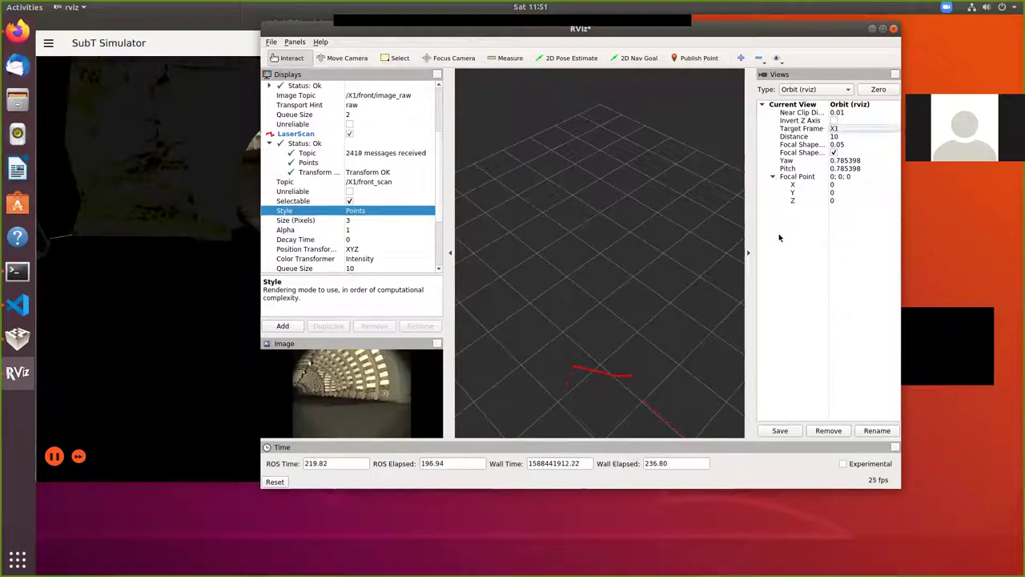
pyautogui.click(876, 89)
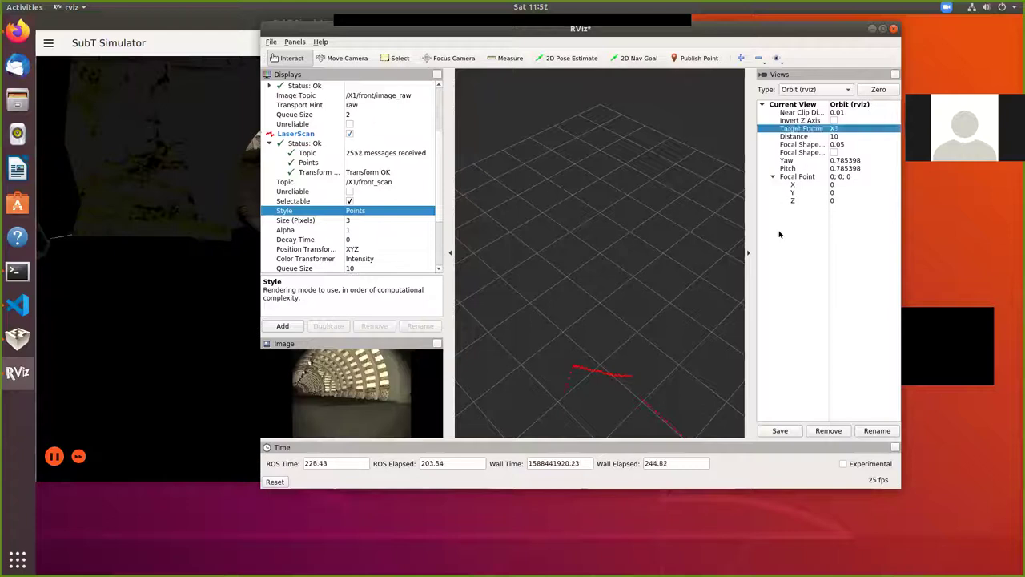
pyautogui.click(819, 89)
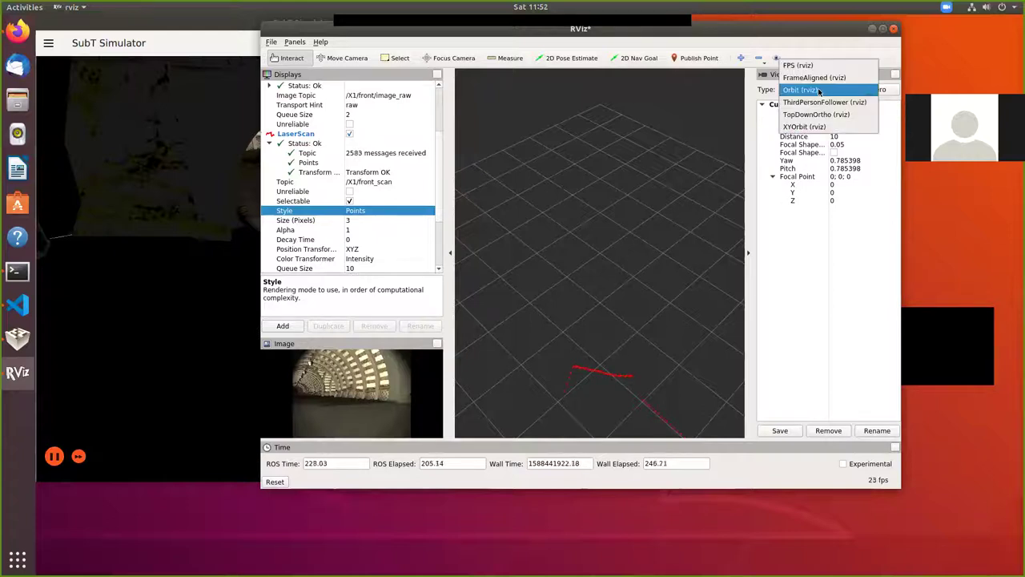
pyautogui.click(818, 90)
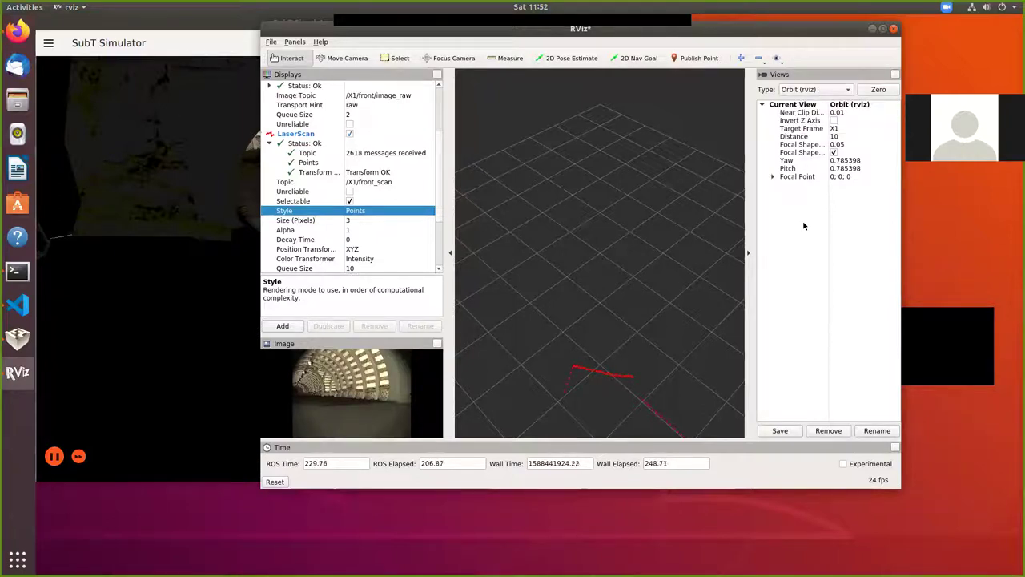
pyautogui.moveTo(721, 29); pyautogui.dragTo(836, 37)
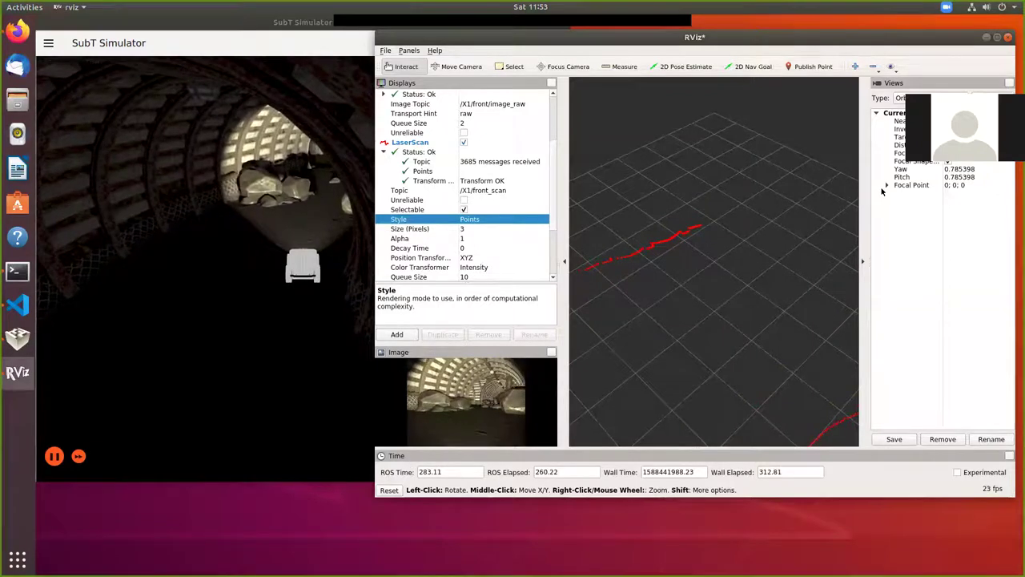
# Collapse the LaserScan and Image status details in the Displays panel.
pyautogui.click(383, 152)
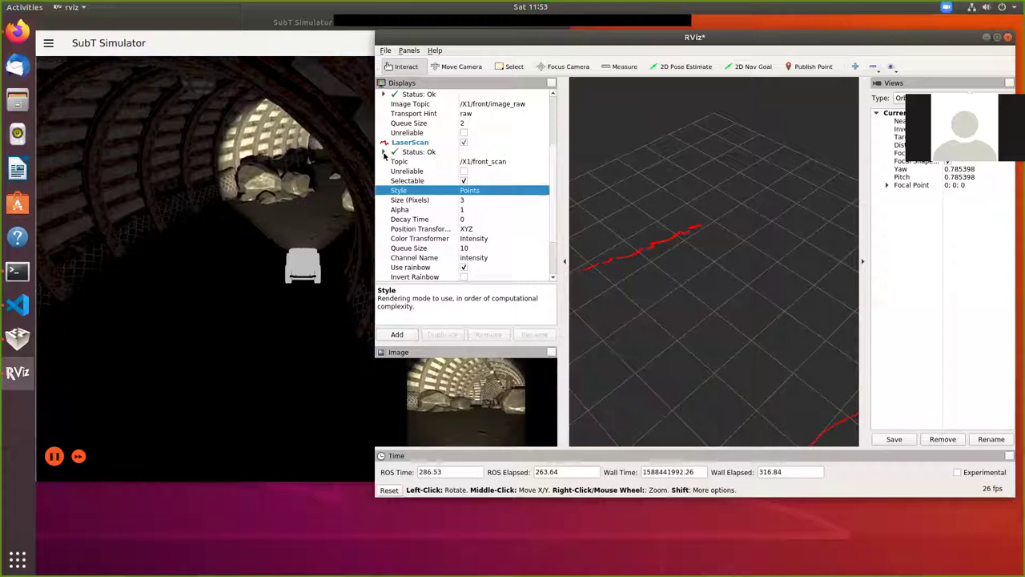
pyautogui.scroll(2, 382, 153)
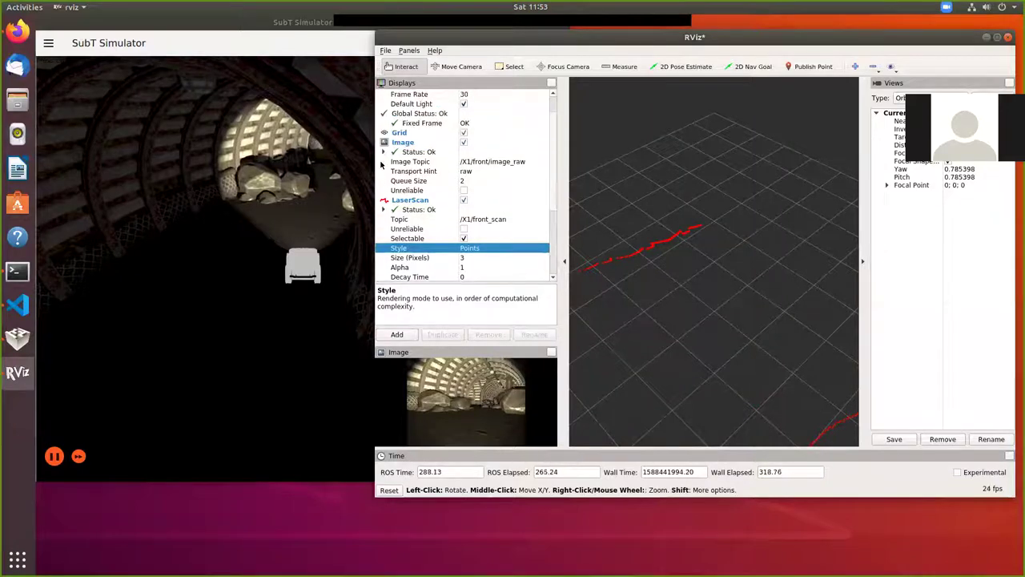
pyautogui.click(382, 153)
pyautogui.click(382, 152)
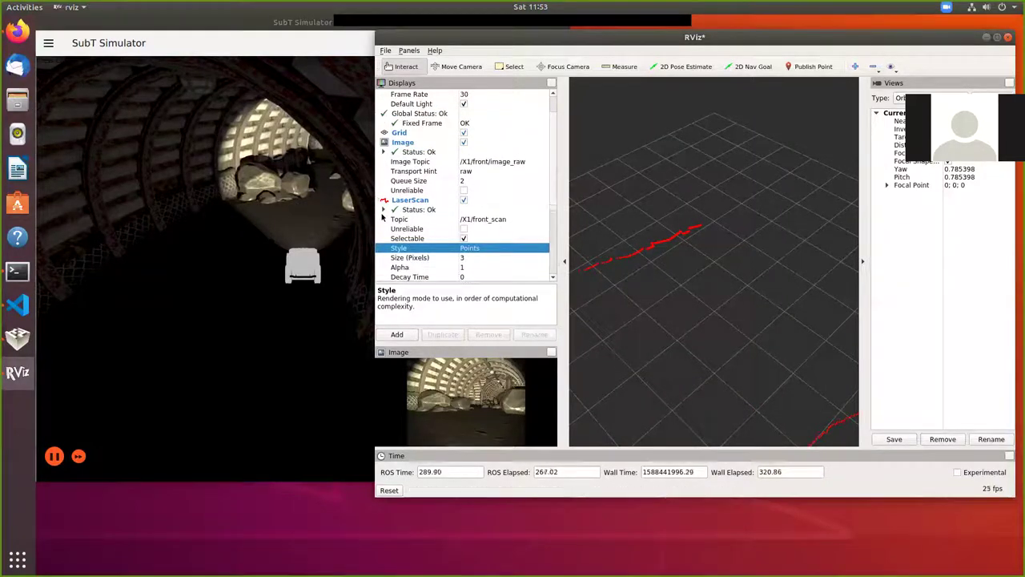
# Add an Imu display for the /X1/imu/data topic.
pyautogui.click(397, 335)
pyautogui.click(483, 127)
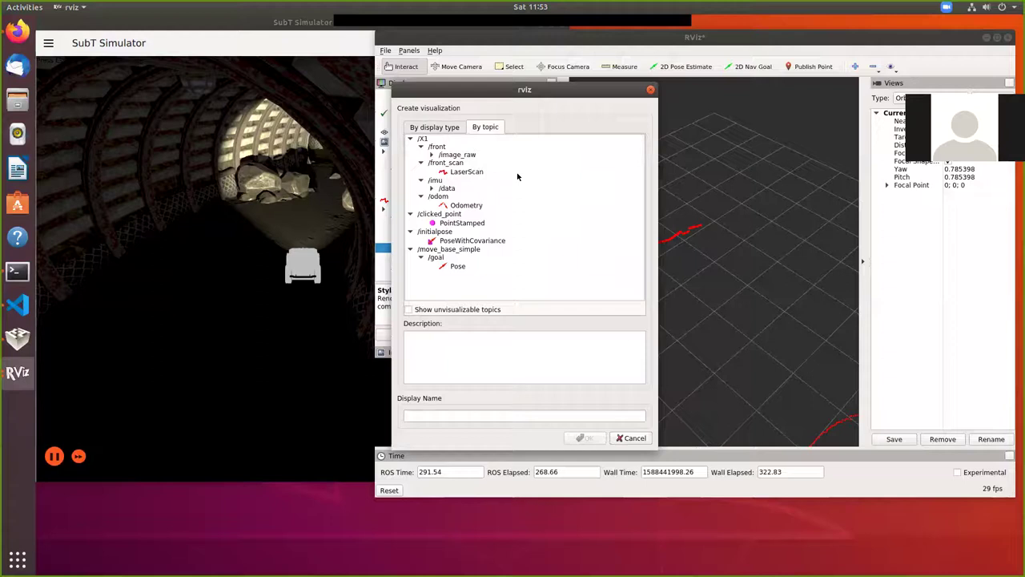
pyautogui.click(447, 189)
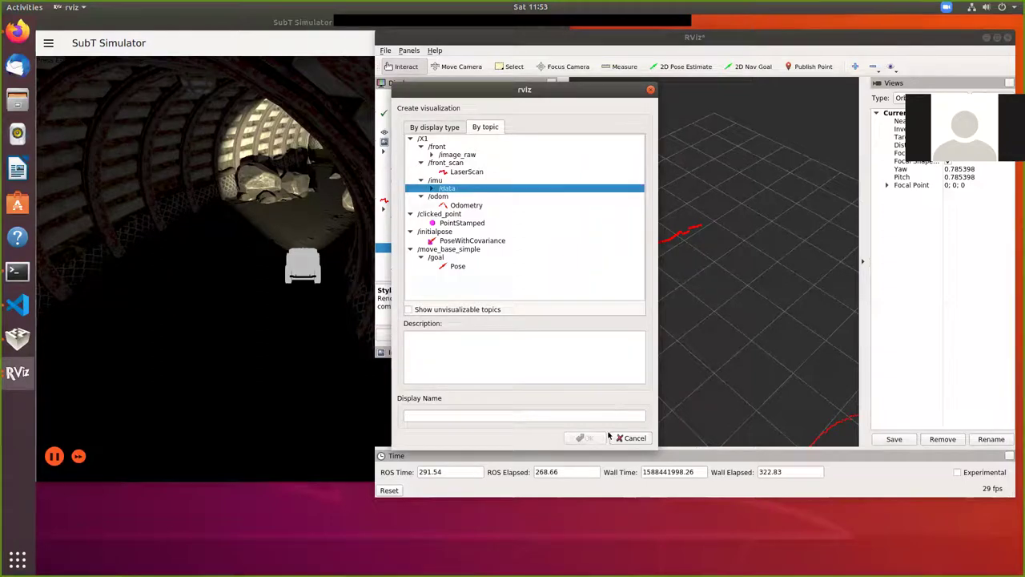
pyautogui.click(433, 188)
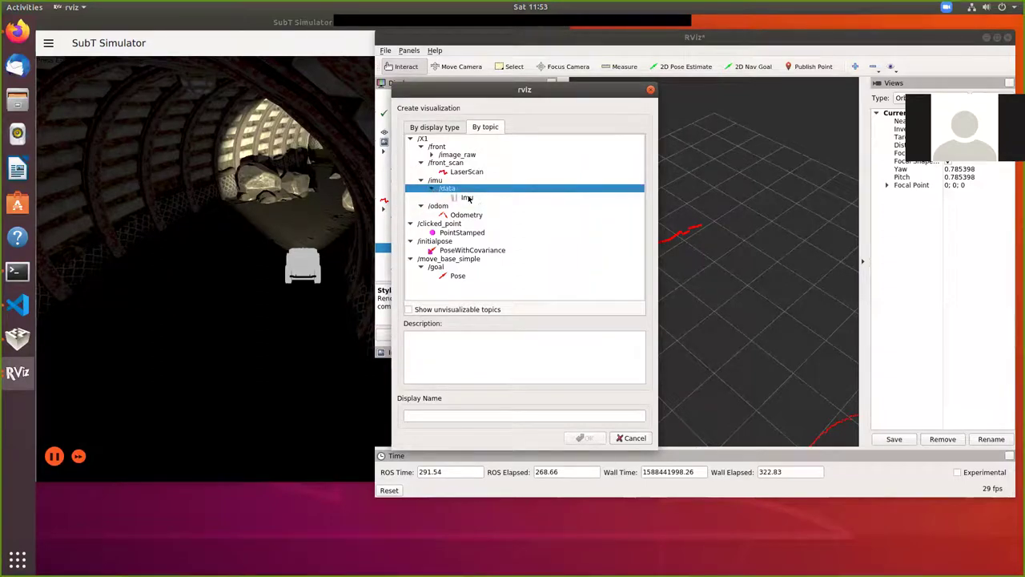
pyautogui.click(467, 197)
pyautogui.click(585, 438)
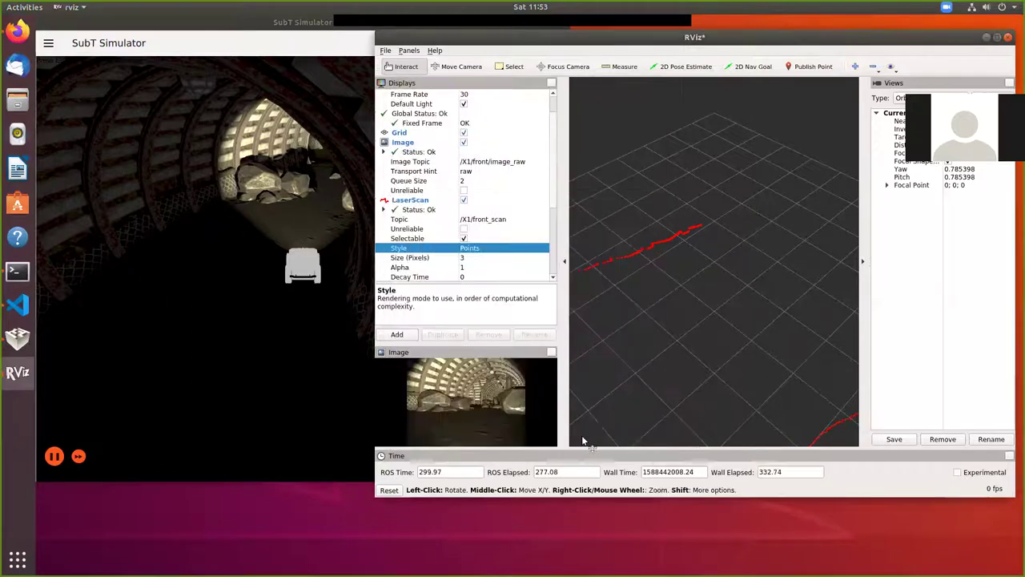
# Expand the Imu display to show Status Ok, topic /X1/imu/data and colour 204; 51; 204.
pyautogui.scroll(-6, 686, 348)
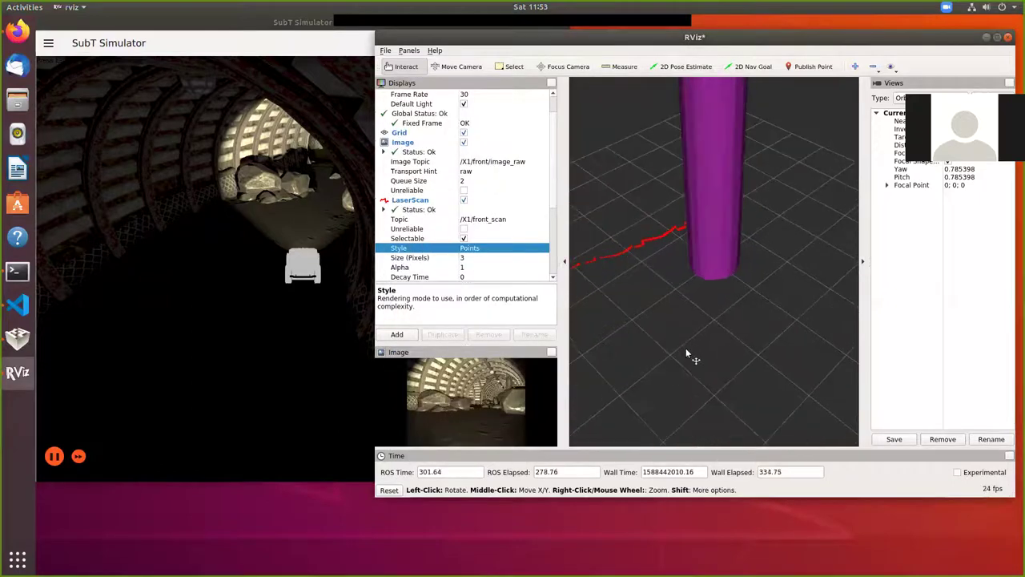
pyautogui.scroll(-4, 688, 340)
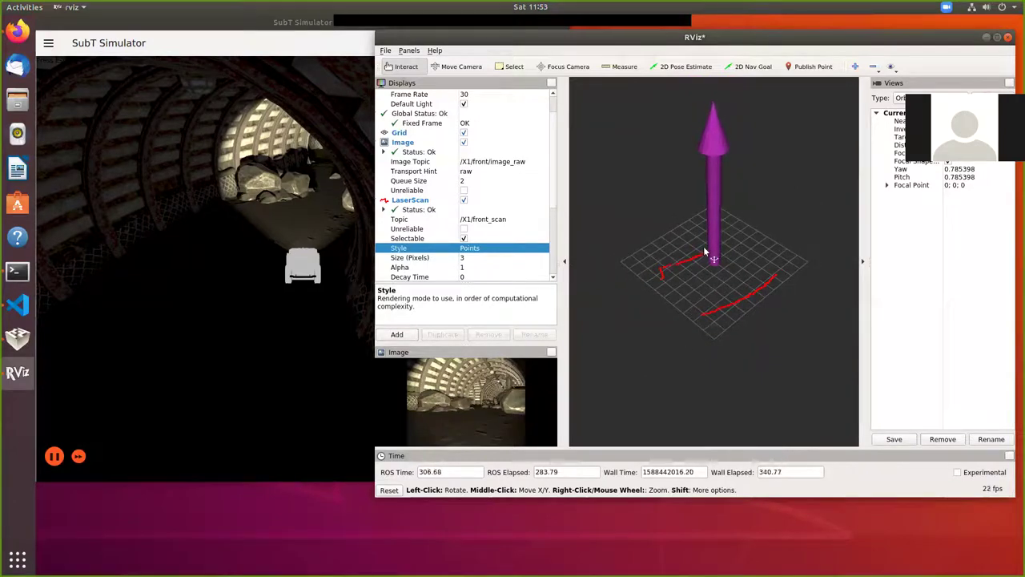
pyautogui.scroll(-4, 445, 227)
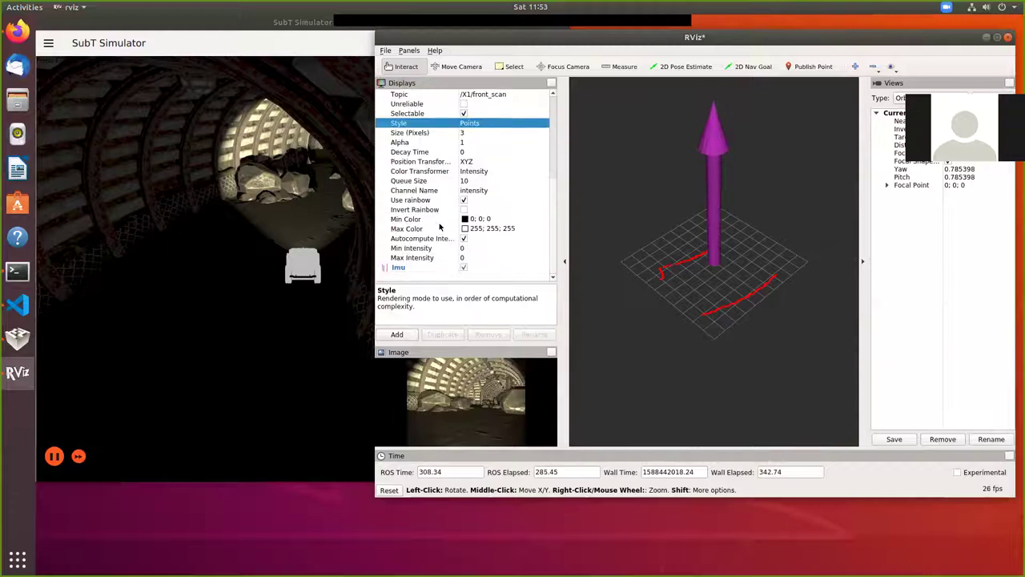
pyautogui.click(398, 268)
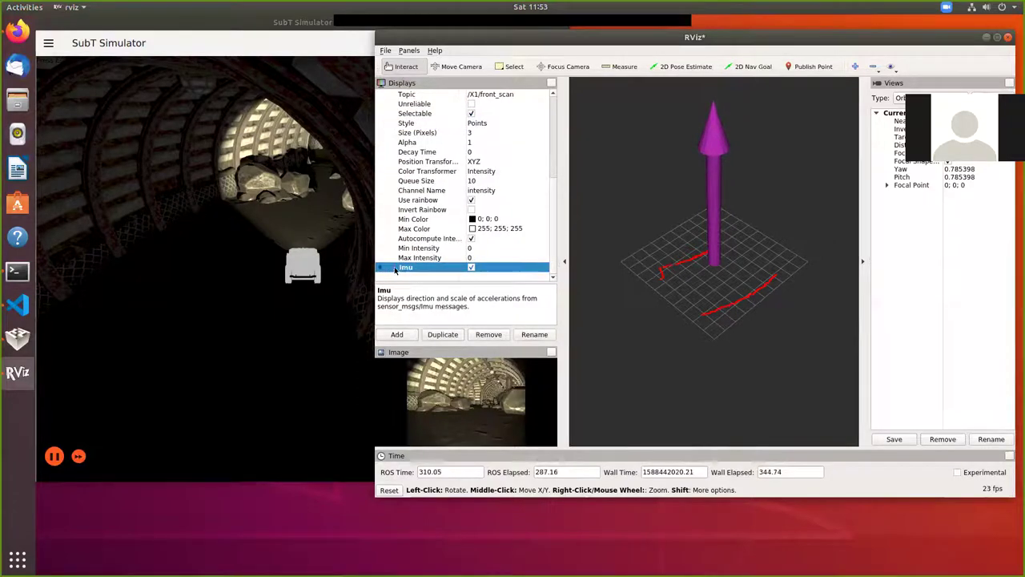
pyautogui.click(381, 268)
pyautogui.scroll(-2, 386, 260)
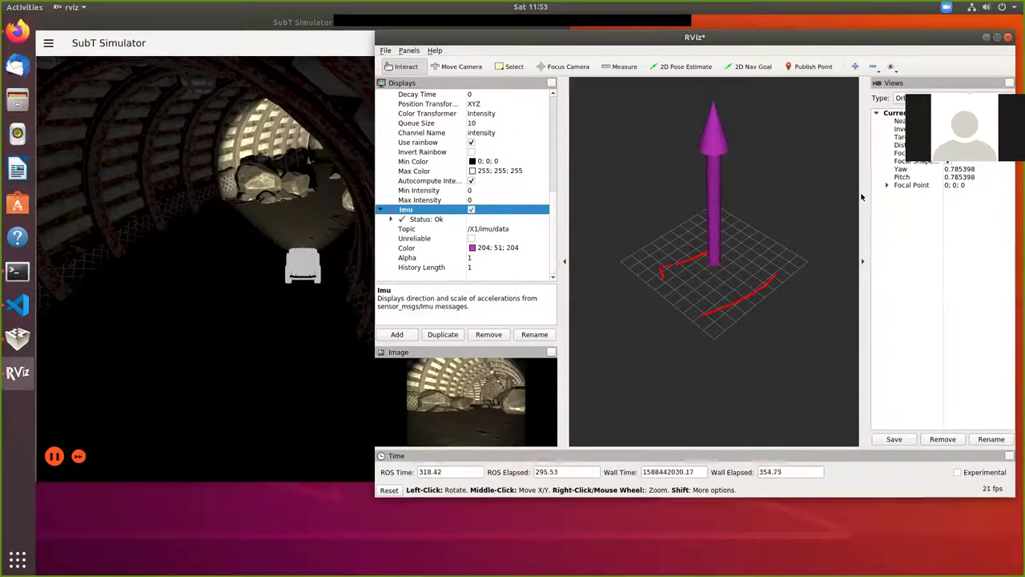
pyautogui.click(886, 187)
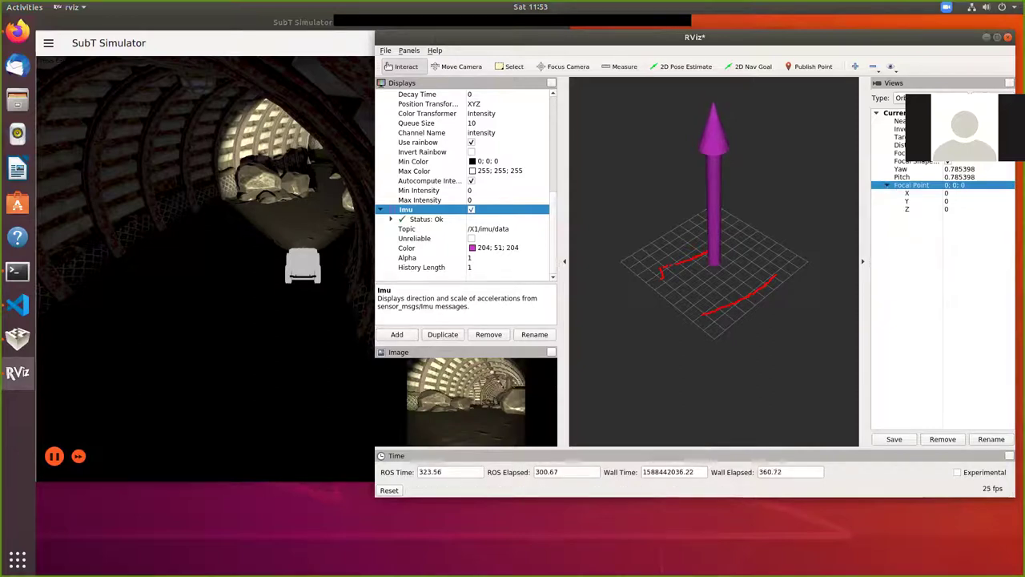
# Switch the camera view type to ThirdPerson and expand its Focal Point values.
pyautogui.click(909, 98)
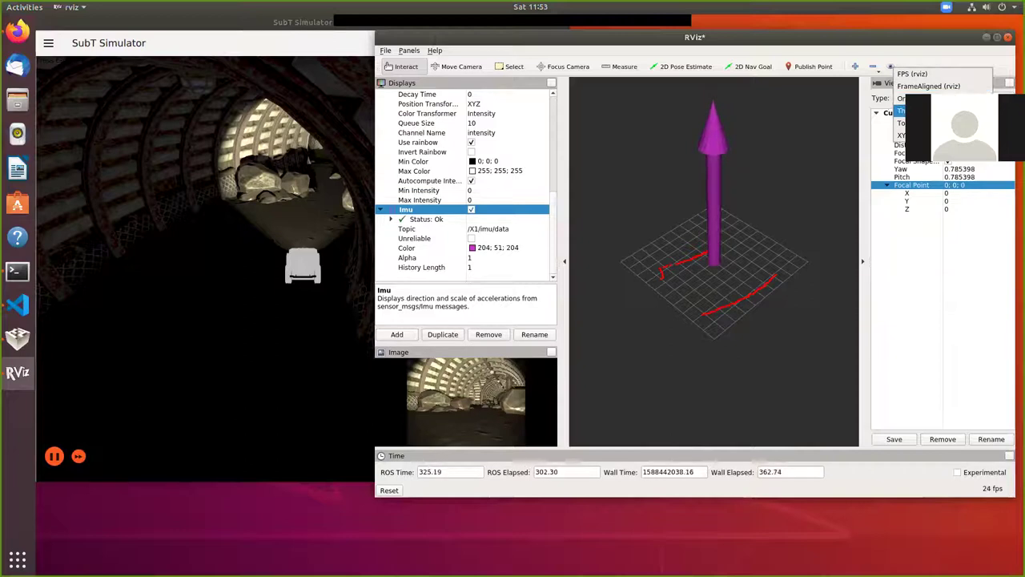
pyautogui.click(903, 110)
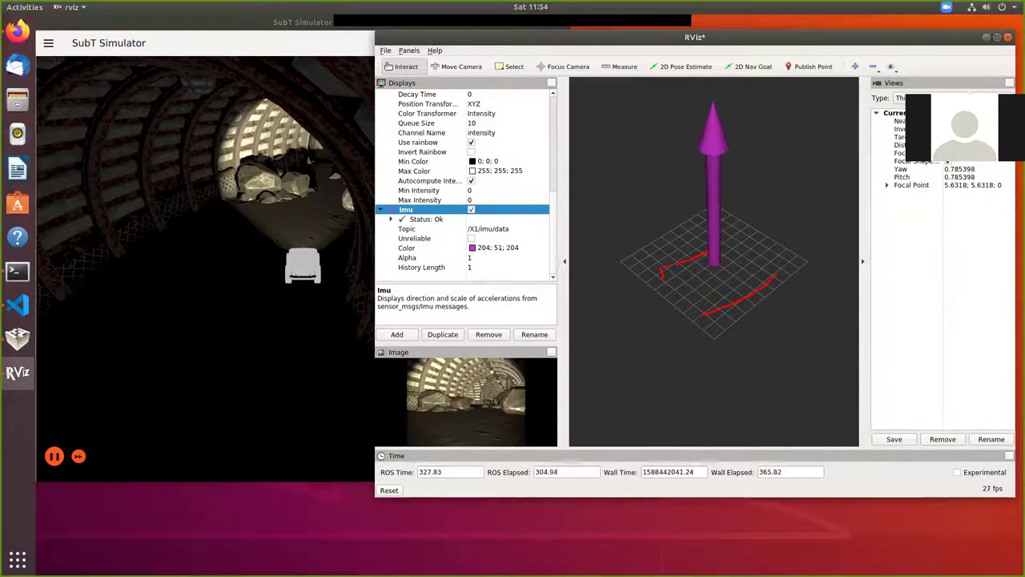
pyautogui.click(888, 185)
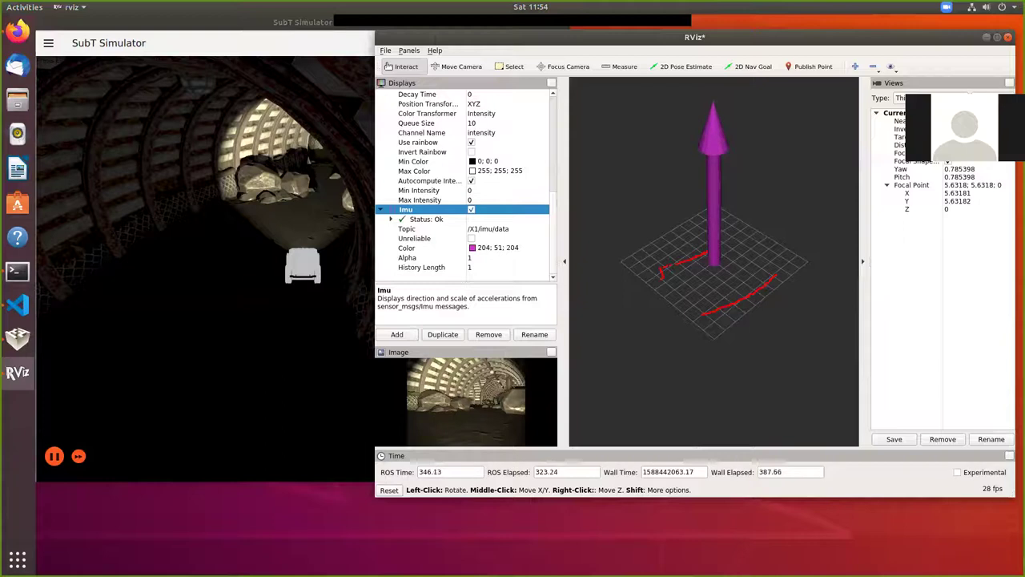
# Set the view type back to Orbit and list the Focal Point's X, Y, Z values.
pyautogui.click(921, 96)
pyautogui.click(921, 86)
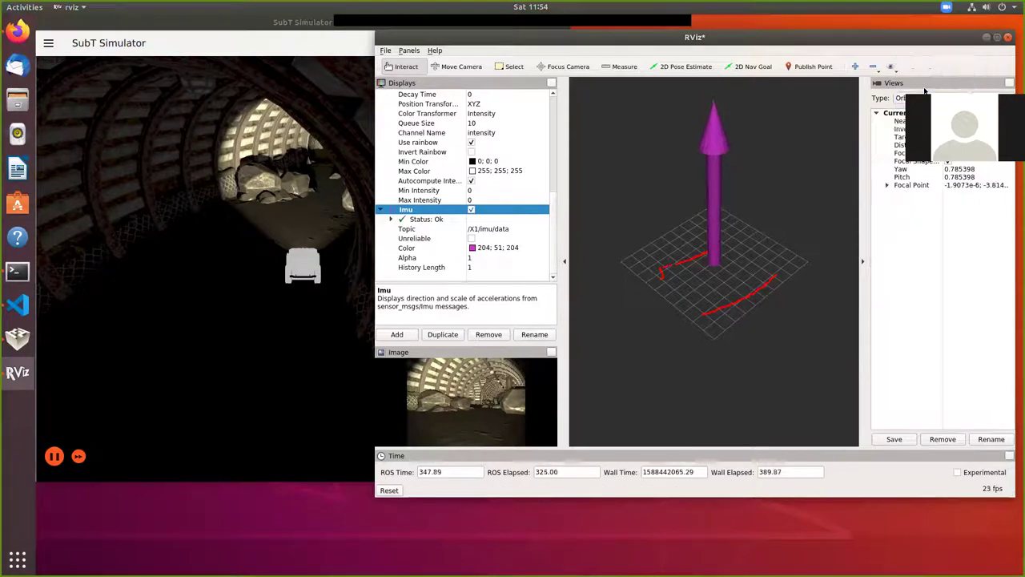
pyautogui.click(886, 185)
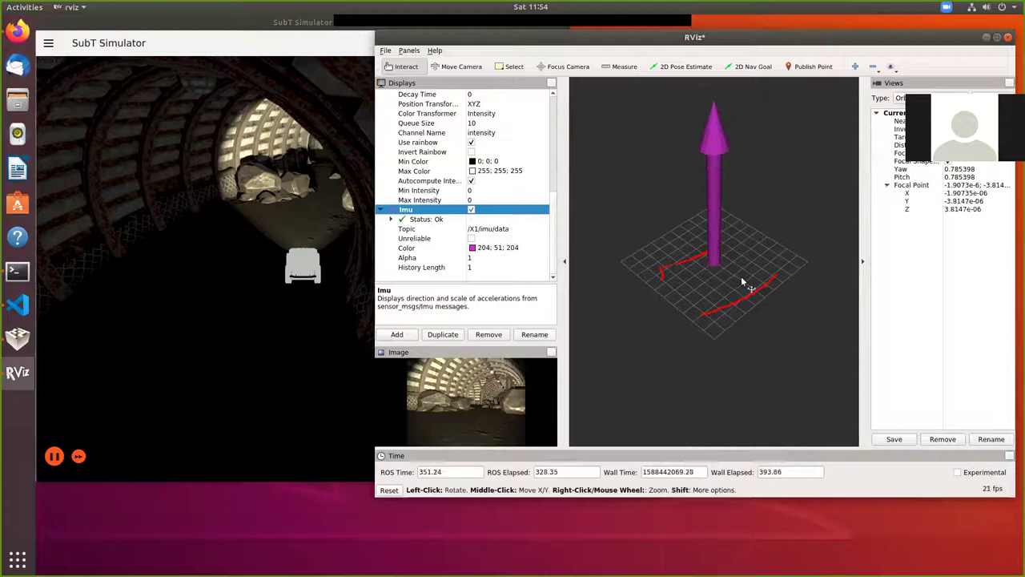
pyautogui.scroll(3, 729, 277)
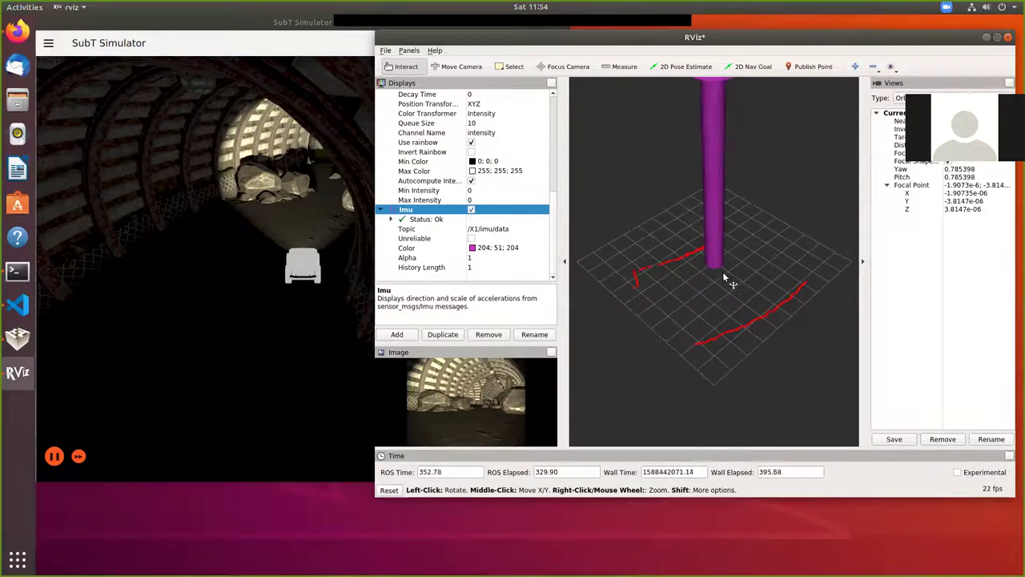
# Bring the SubT Simulator window forward to drive the robot deeper into the tunnel.
pyautogui.click(306, 234)
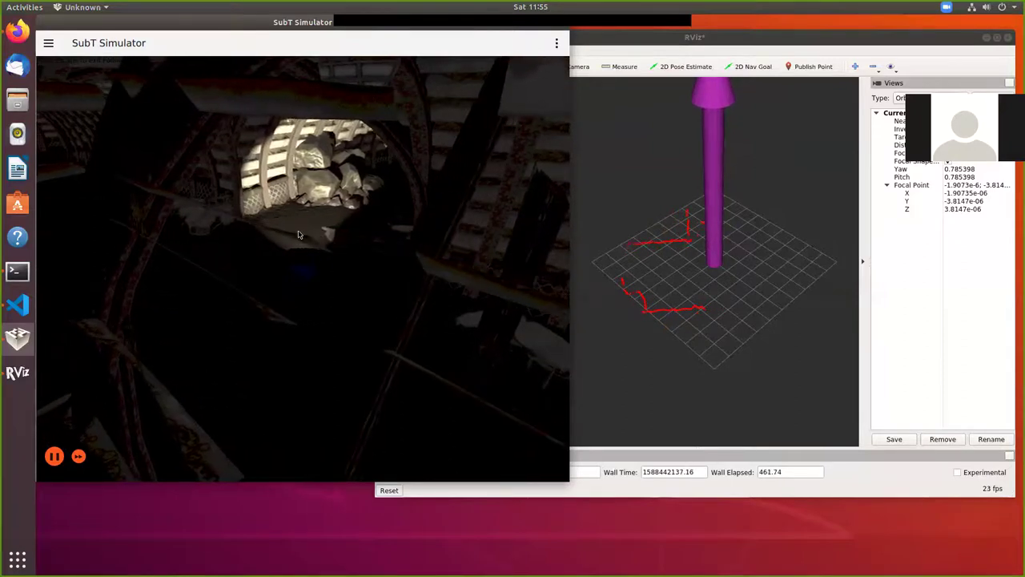
# Back in RViz, add an Odometry display for the /X1/odom topic from the By topic list.
pyautogui.click(583, 116)
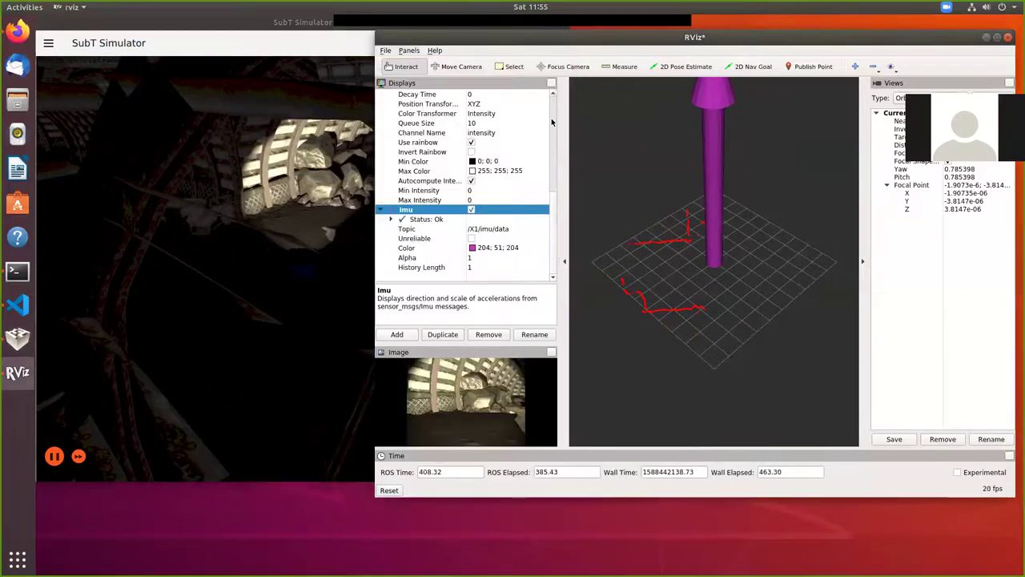
pyautogui.click(402, 336)
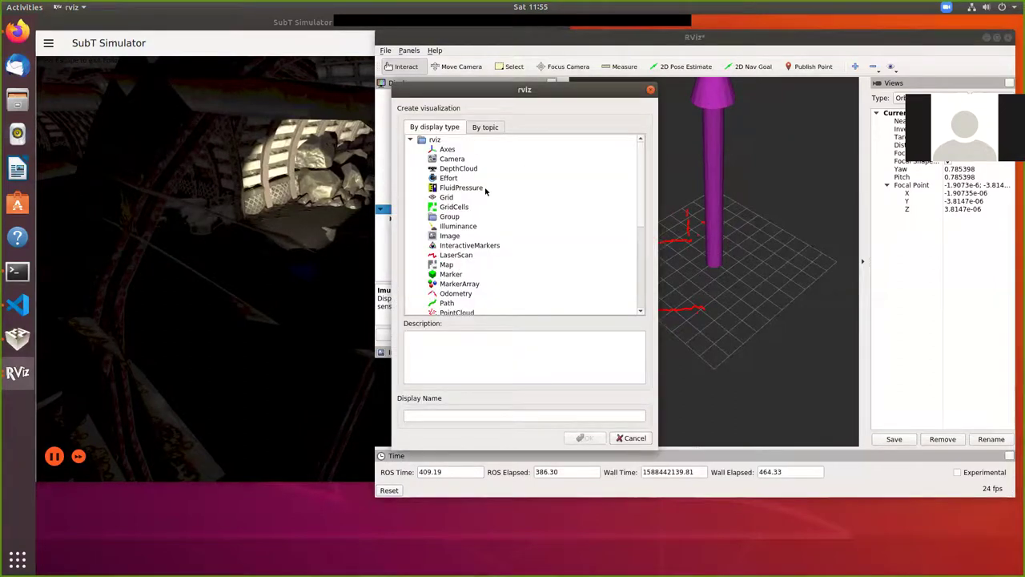
pyautogui.scroll(-2, 486, 192)
pyautogui.scroll(-1, 494, 222)
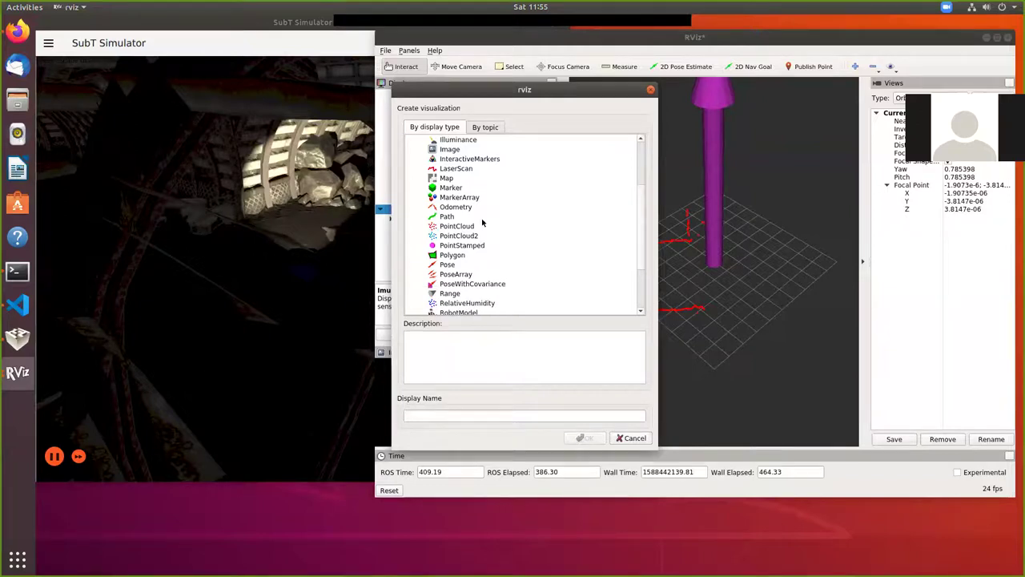
pyautogui.click(456, 208)
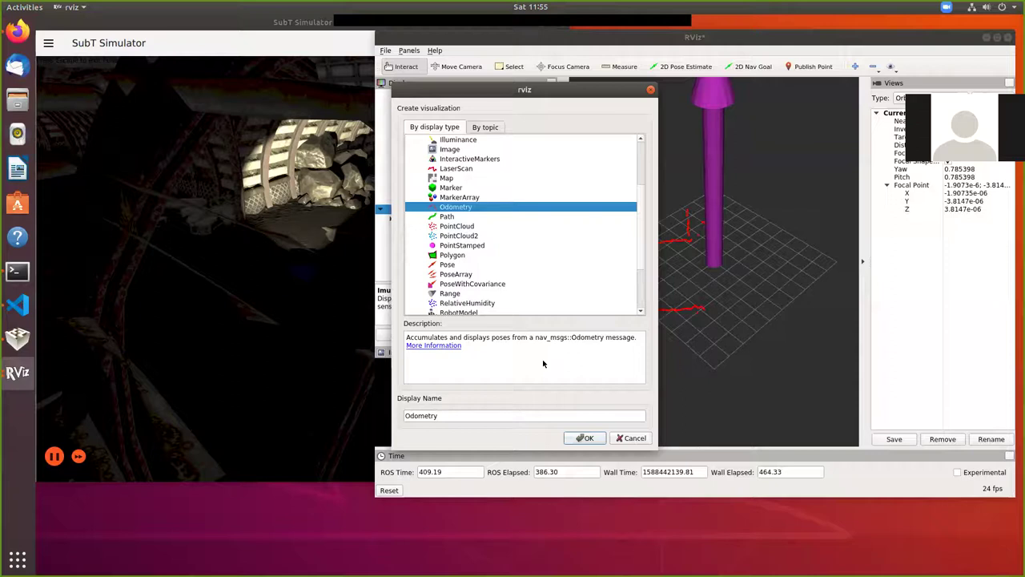
pyautogui.click(482, 127)
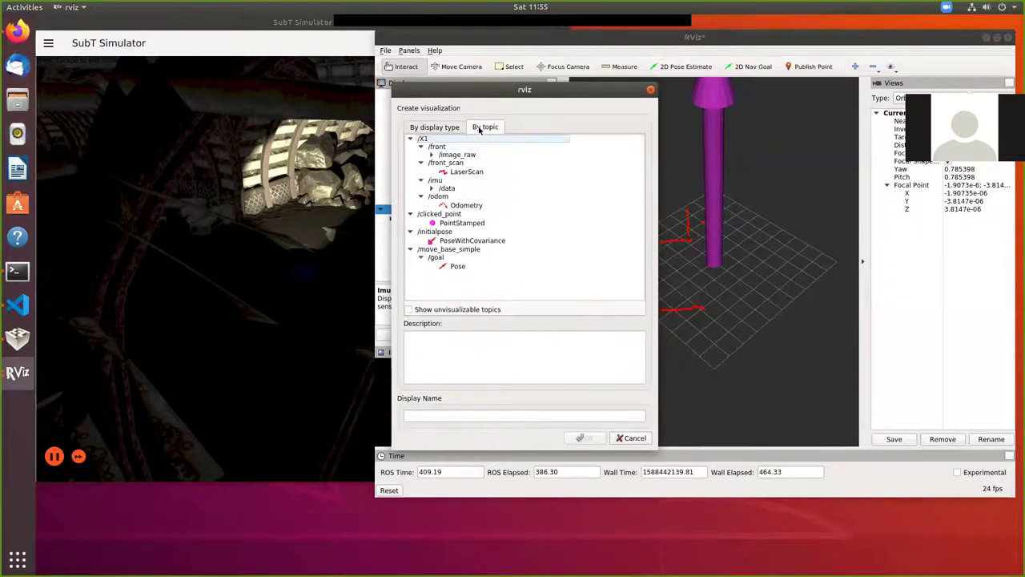
pyautogui.click(460, 208)
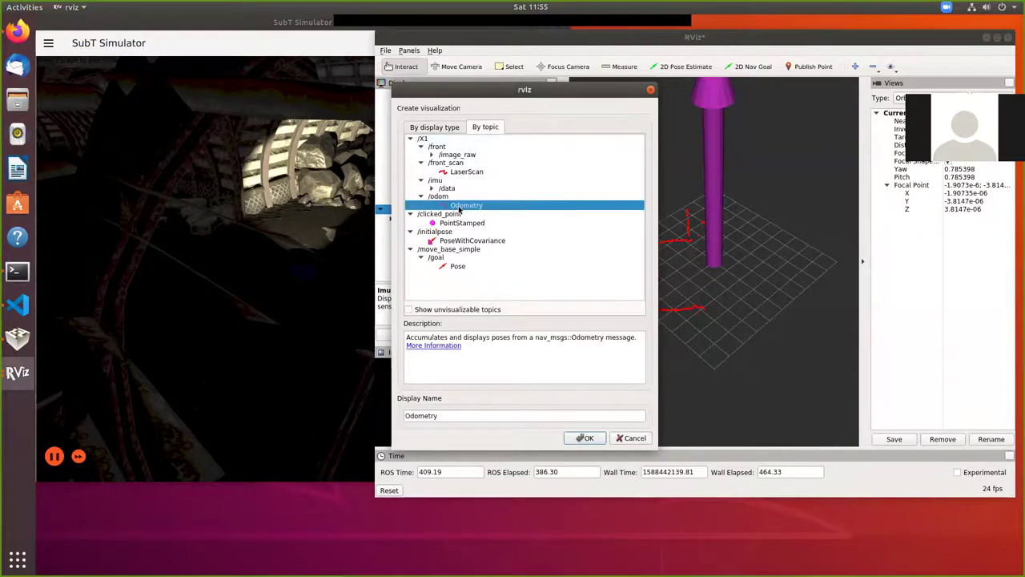
pyautogui.click(587, 438)
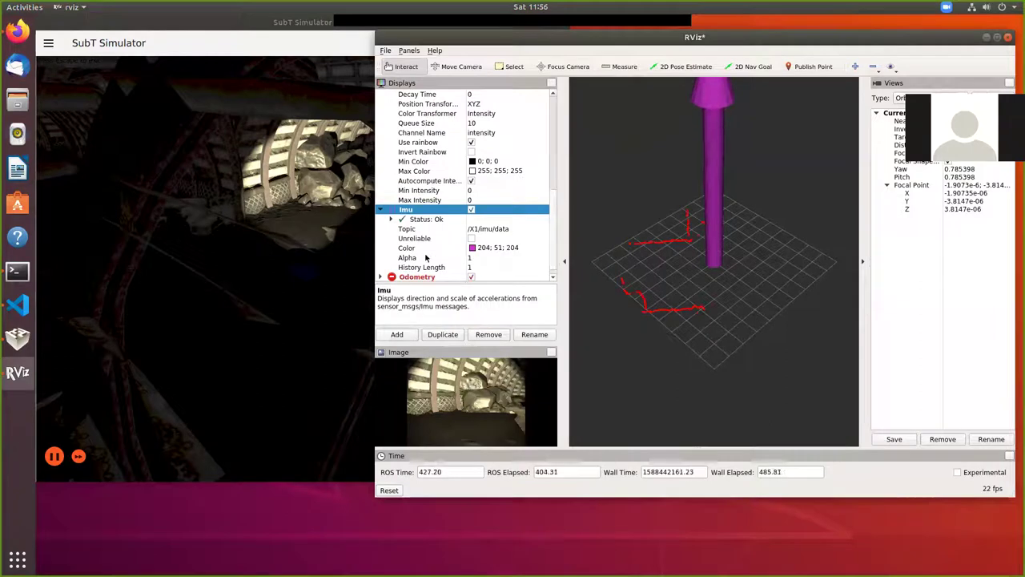
# Expand the Odometry display and its Status: Error entry.
pyautogui.scroll(-1, 425, 256)
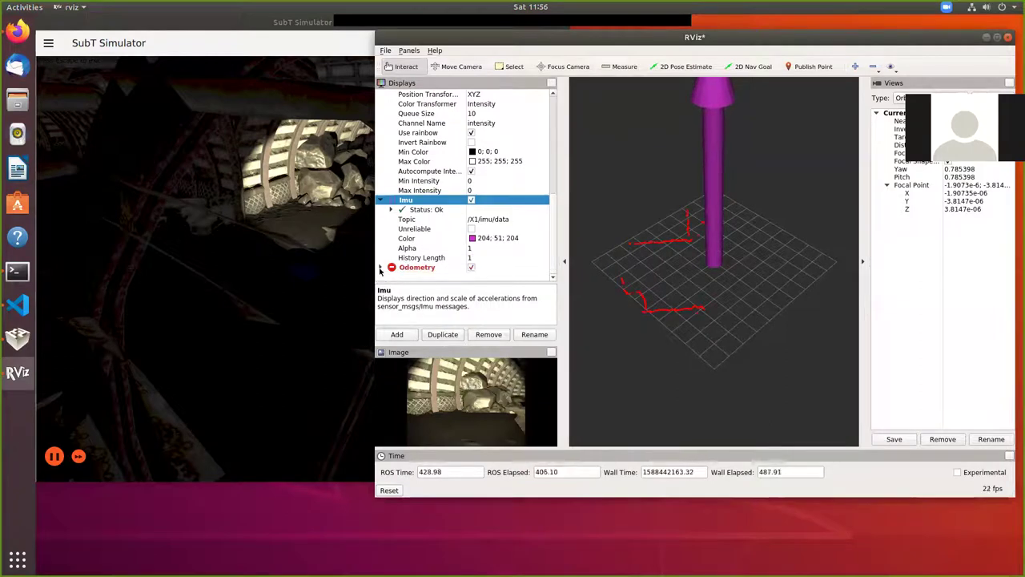
pyautogui.click(382, 268)
pyautogui.scroll(-3, 425, 233)
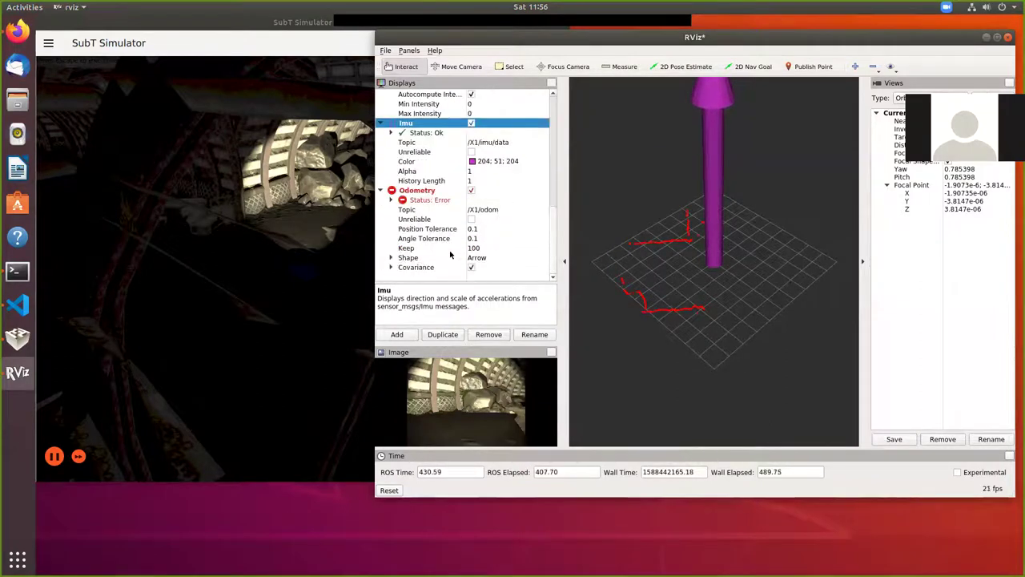
pyautogui.click(438, 200)
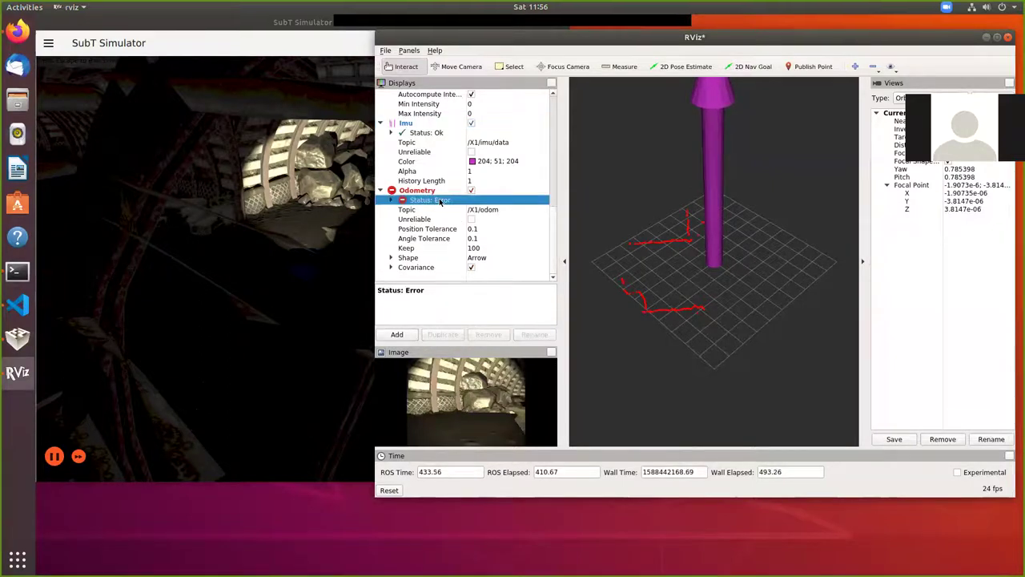
pyautogui.click(391, 201)
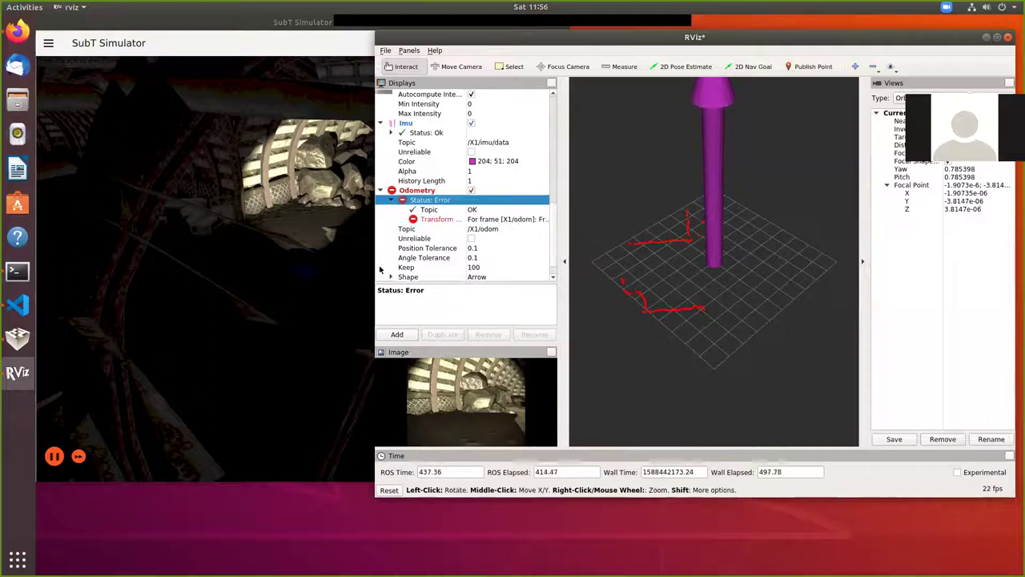
# Widen the RViz window and Displays panel to read the Transform error: frame [X1/odom] does not exist.
pyautogui.moveTo(371, 262); pyautogui.dragTo(303, 261)
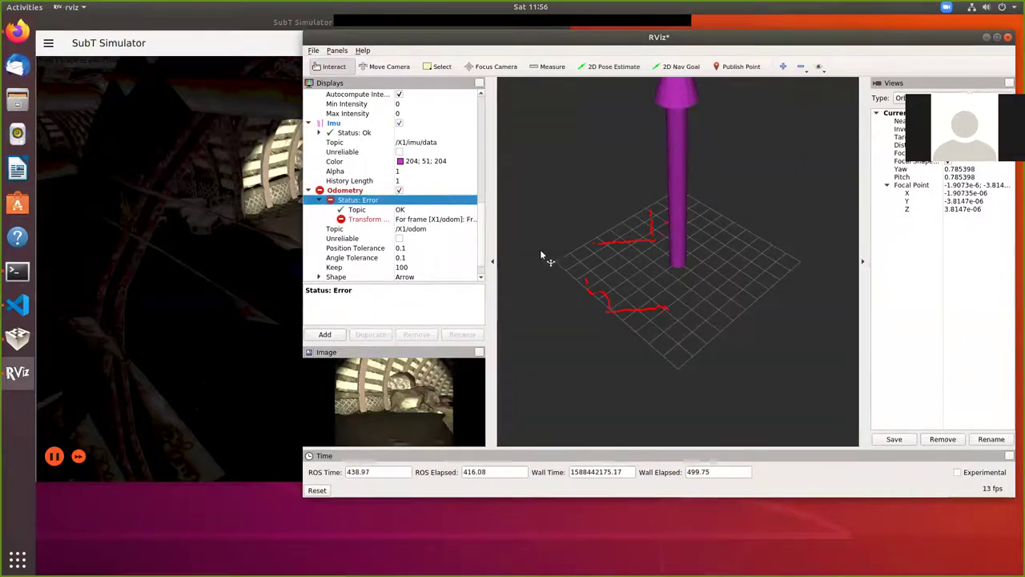
pyautogui.moveTo(486, 242); pyautogui.dragTo(564, 243)
pyautogui.click(506, 220)
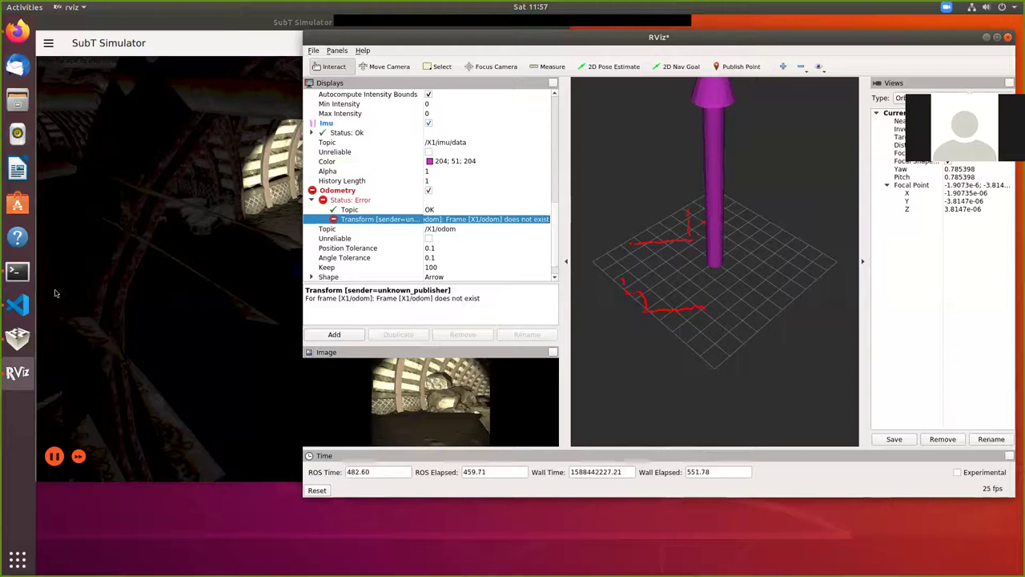
# In a new terminal tab, exec into the docker container and run rqt_graph.
pyautogui.click(18, 271)
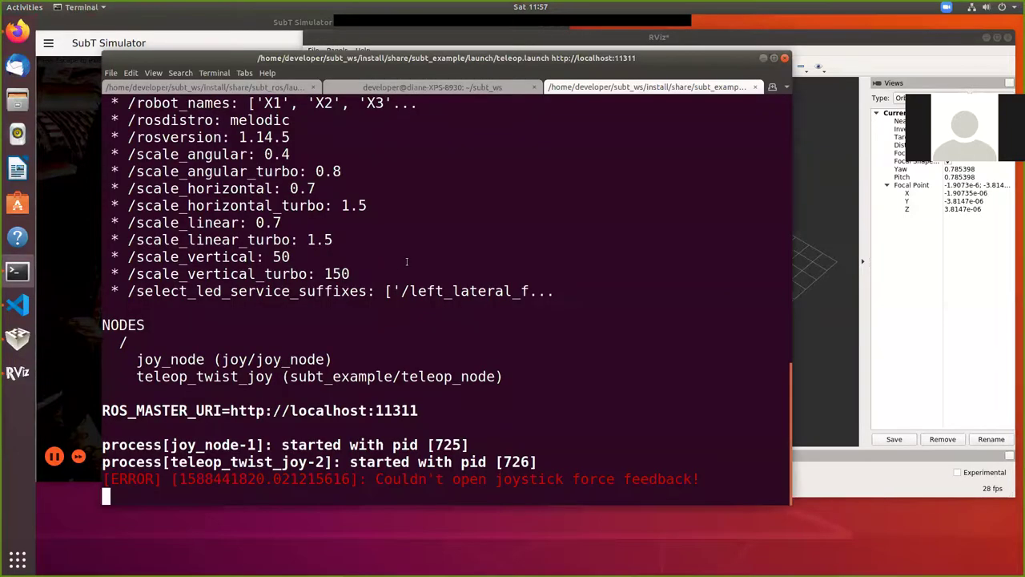
pyautogui.hotkey('ctrl', 'shift', 't')
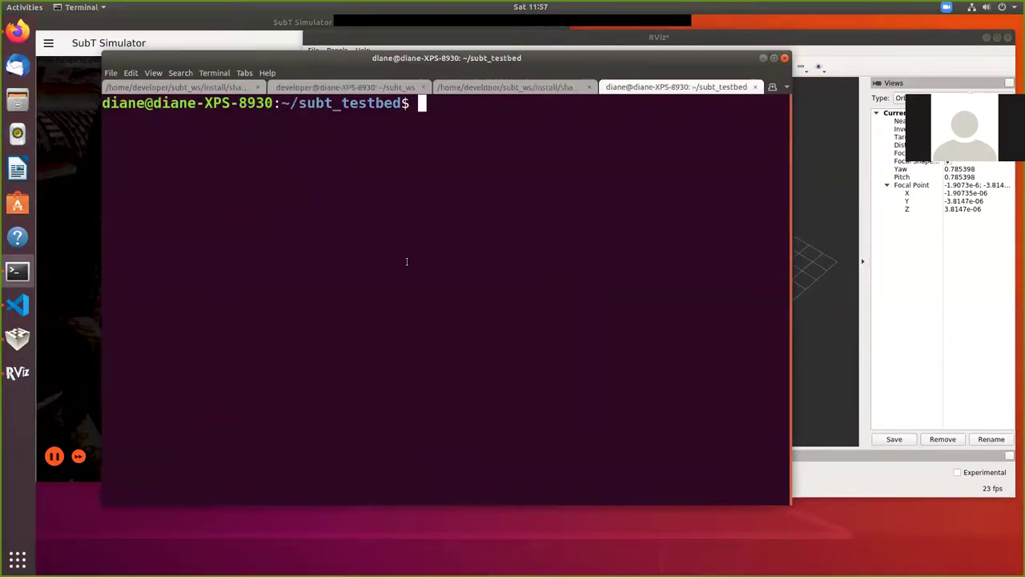
pyautogui.write('docker exec -it 3db0879594cc /bin/bash')
pyautogui.press('Return')
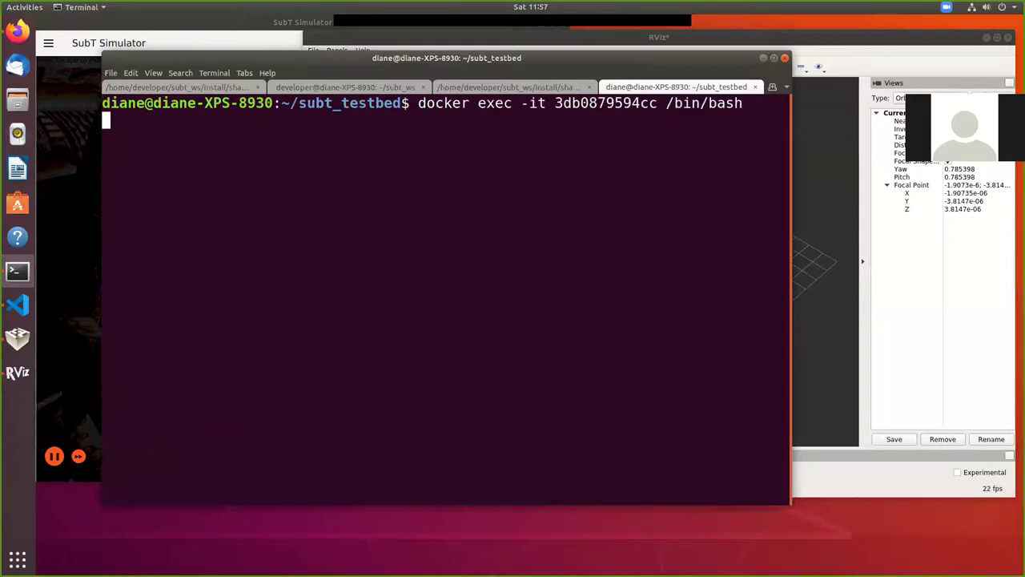
pyautogui.write('rqt_g')
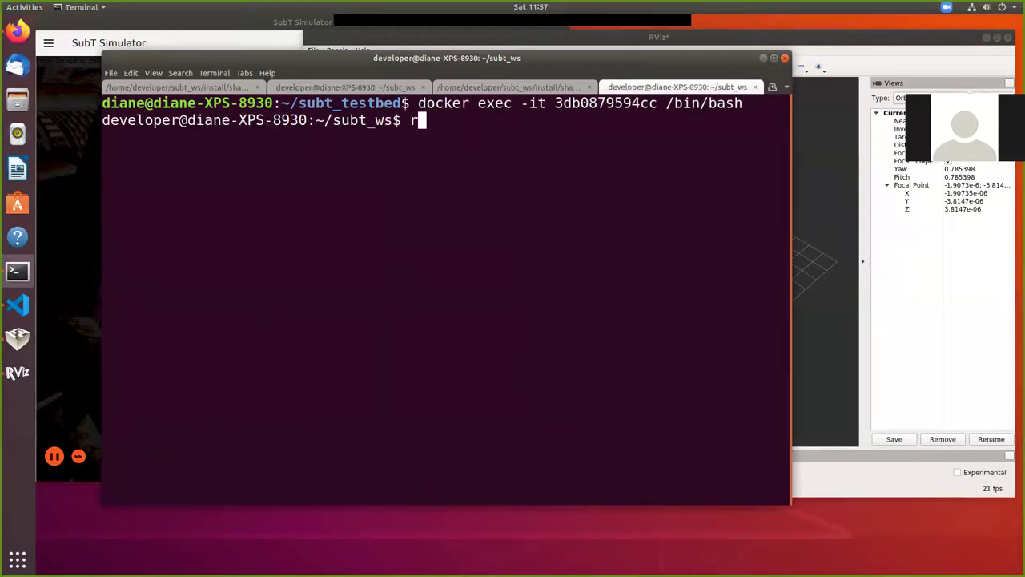
pyautogui.write('raph')
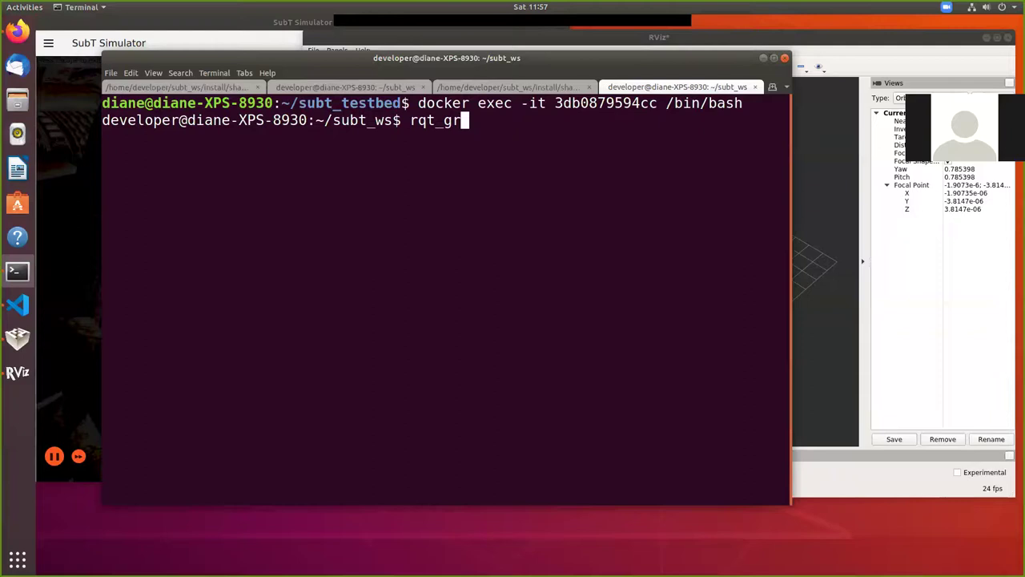
pyautogui.press('Return')
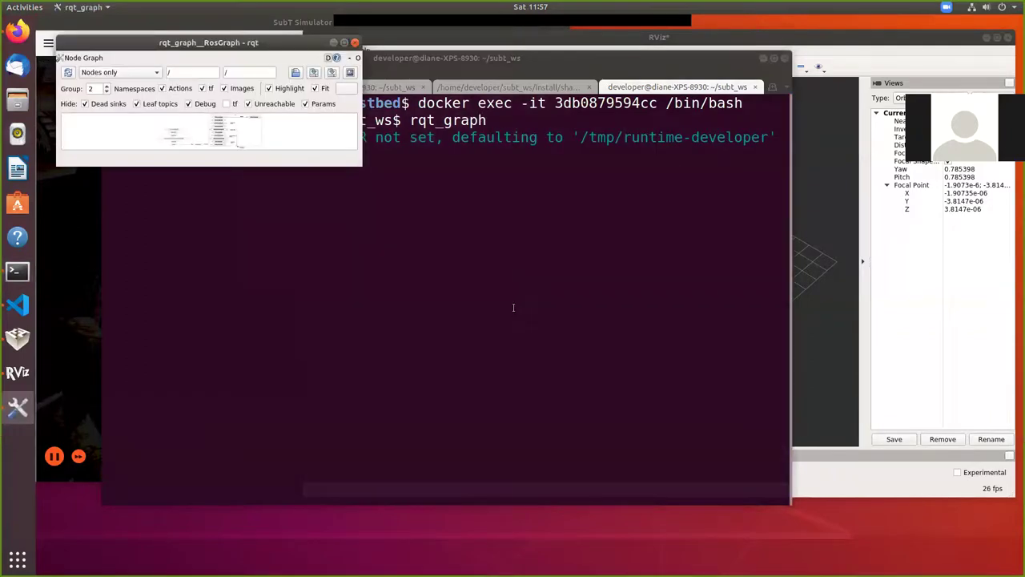
# Maximize rqt_graph, then zoom and pan to centre the X1 bridge nodes and /bridge_logger.
pyautogui.click(344, 42)
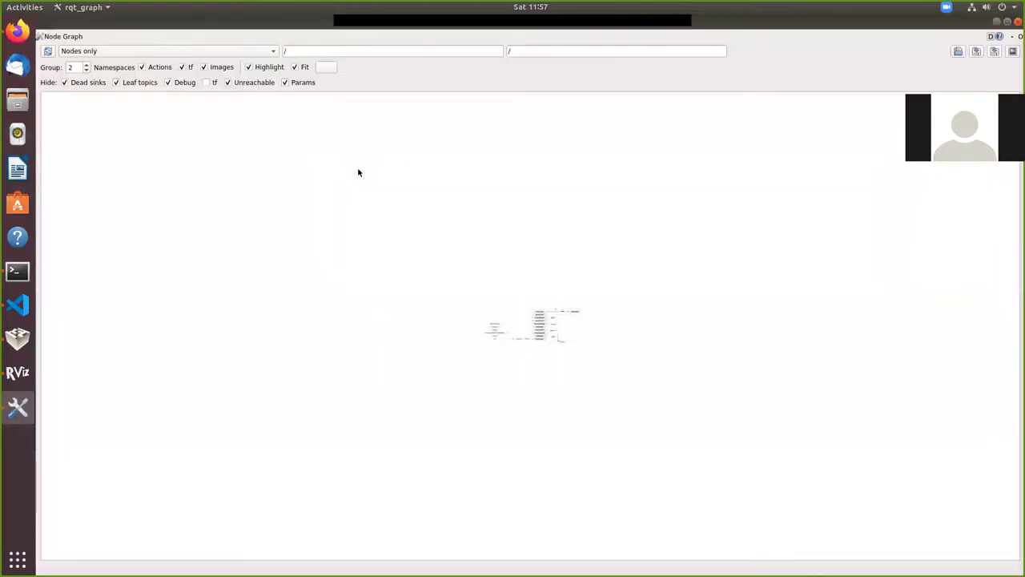
pyautogui.scroll(5, 483, 320)
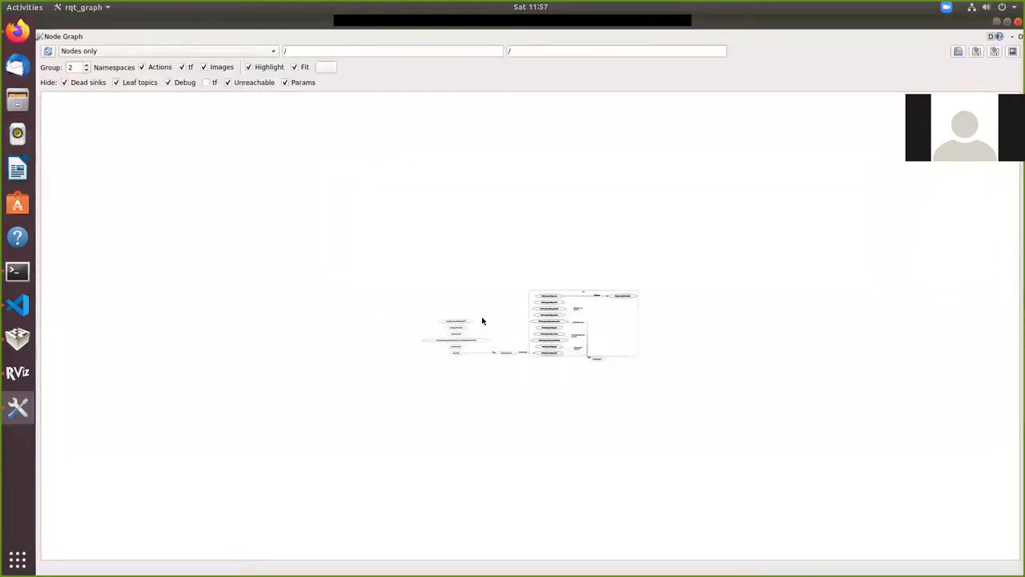
pyautogui.scroll(3, 482, 321)
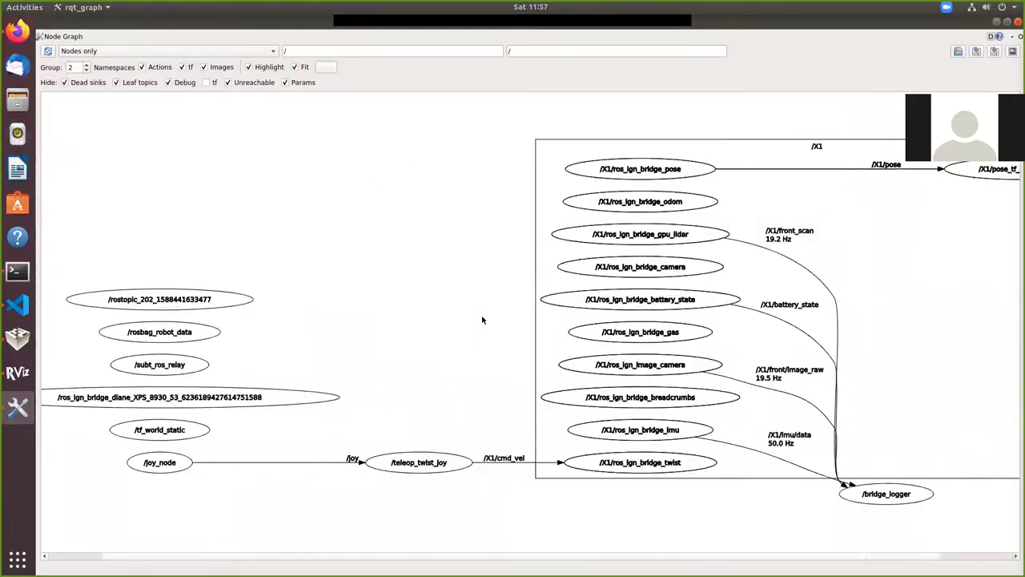
pyautogui.scroll(-2, 481, 319)
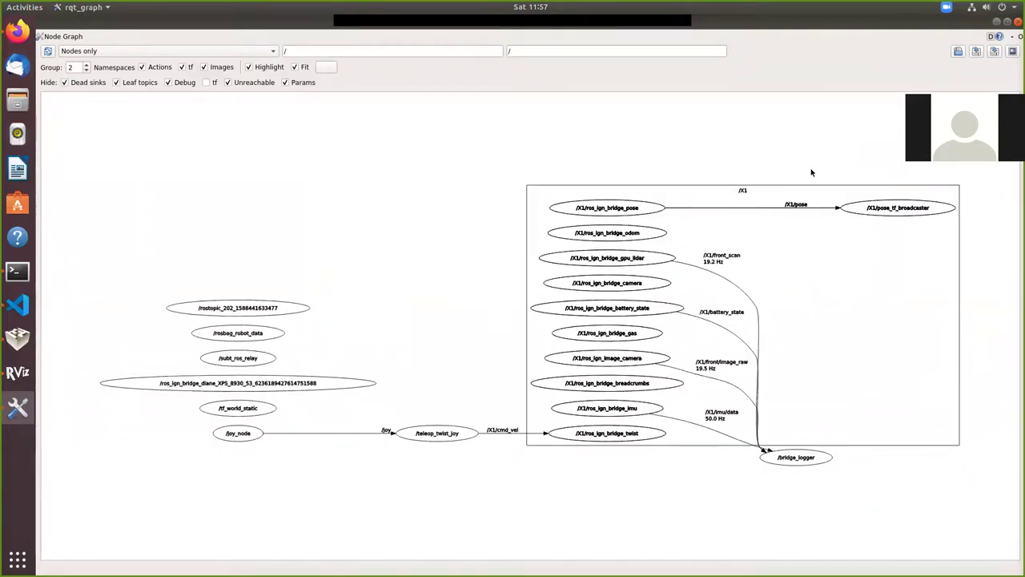
pyautogui.scroll(2, 800, 298)
pyautogui.moveTo(826, 289); pyautogui.dragTo(790, 277)
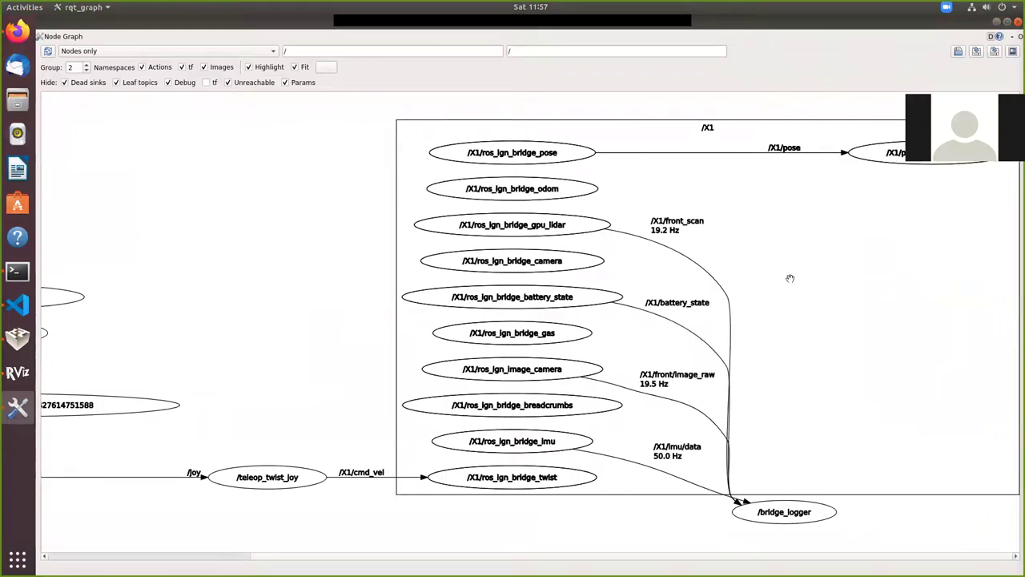
# Switch the graph to Nodes/Topics (active) and inspect topics like /X1/cmd_vel, /X1/odom and /tf.
pyautogui.click(164, 51)
pyautogui.click(157, 63)
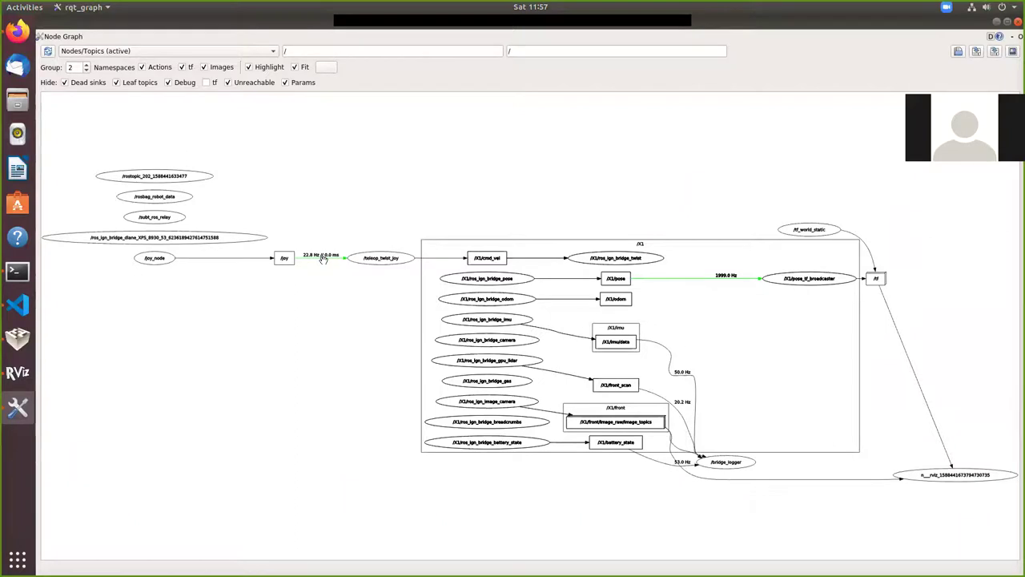
pyautogui.scroll(1, 486, 275)
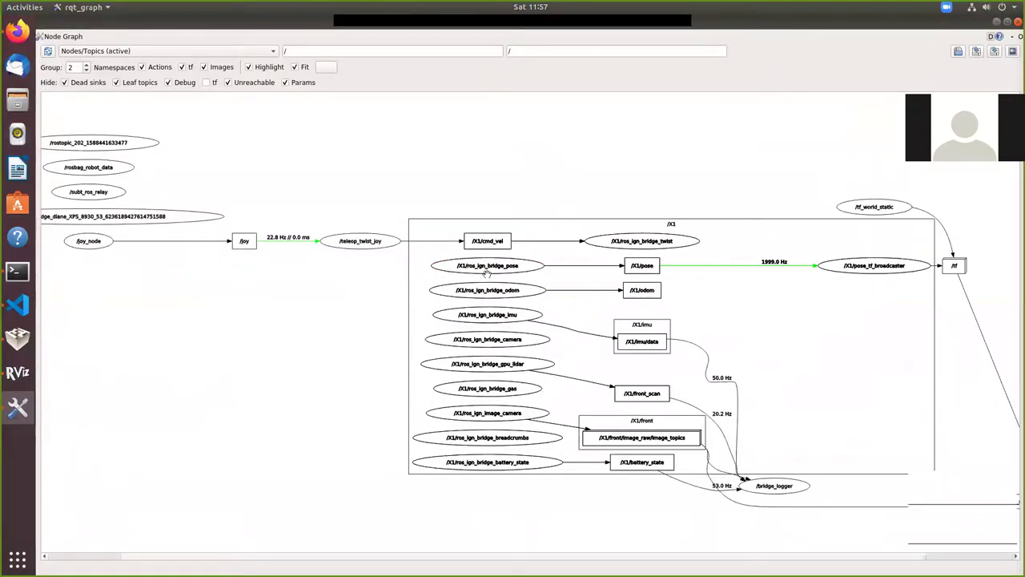
pyautogui.scroll(3, 487, 275)
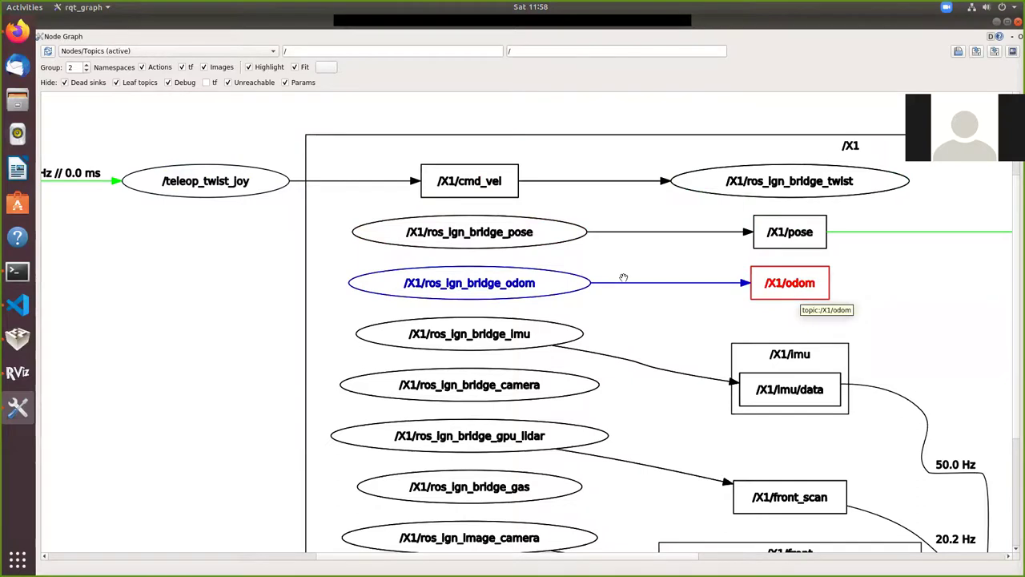
pyautogui.scroll(-2, 623, 277)
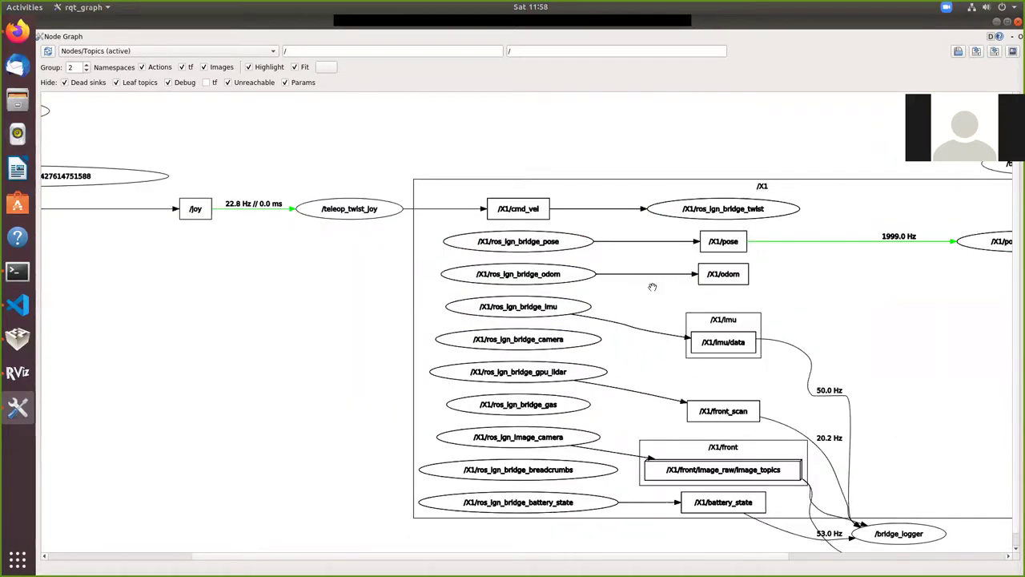
pyautogui.scroll(-1, 609, 298)
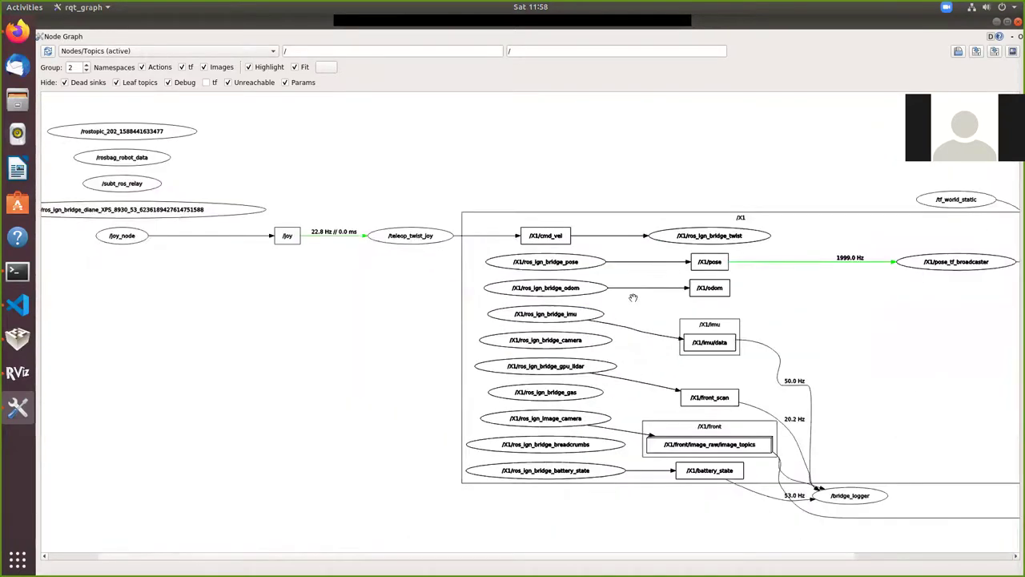
pyautogui.scroll(1, 572, 292)
pyautogui.scroll(1, 552, 287)
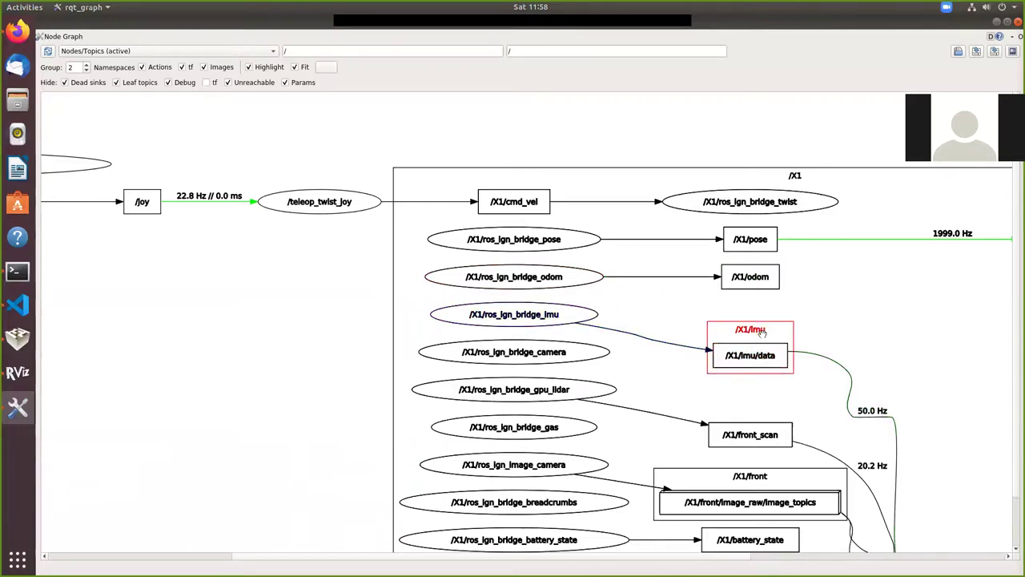
pyautogui.scroll(-1, 817, 401)
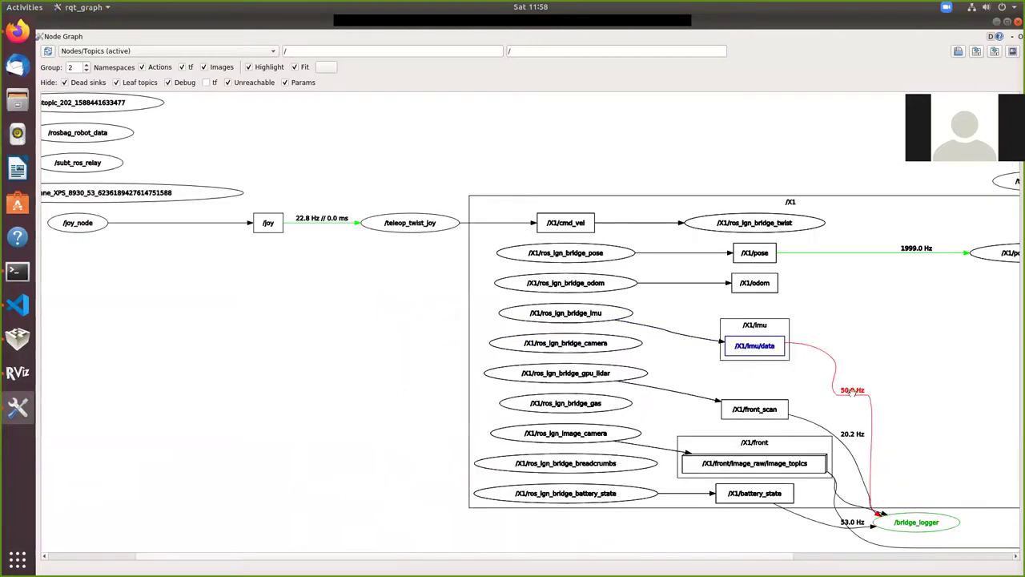
pyautogui.moveTo(899, 350); pyautogui.dragTo(664, 304)
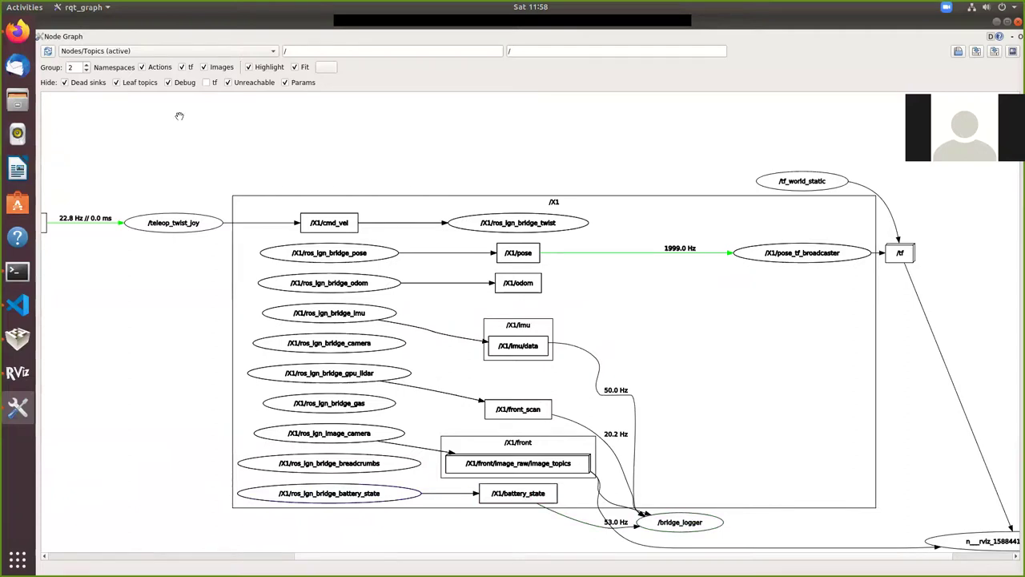
pyautogui.click(146, 52)
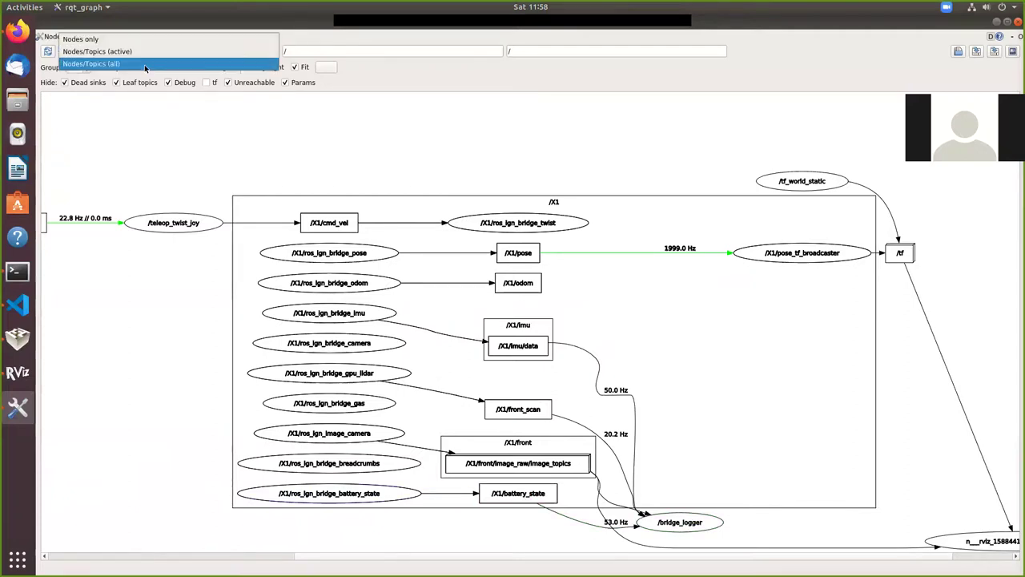
# Switch the graph to Nodes/Topics (all) and zoom to review the /tf and /joy connections.
pyautogui.click(144, 64)
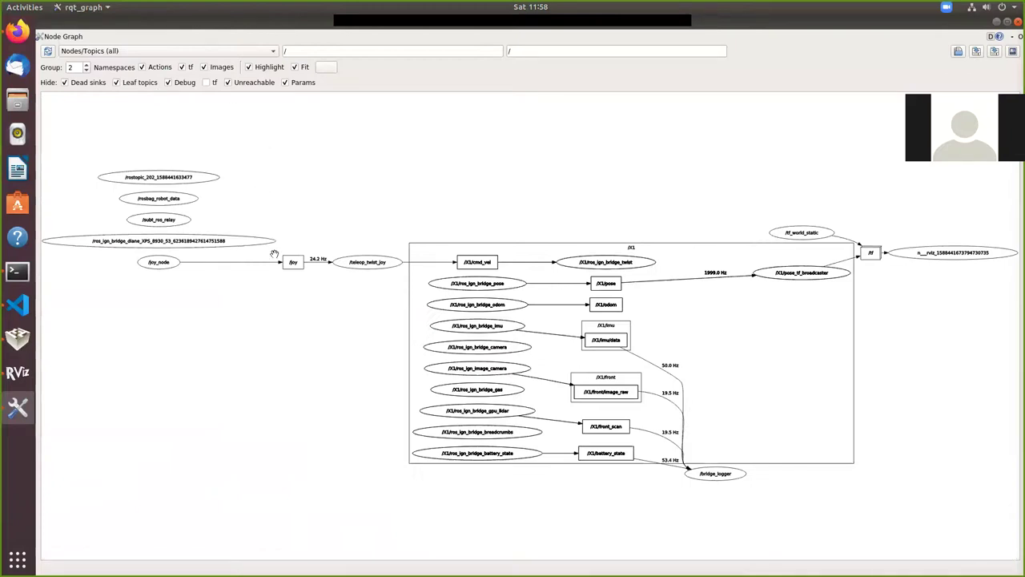
pyautogui.scroll(1, 266, 247)
pyautogui.scroll(-2, 266, 247)
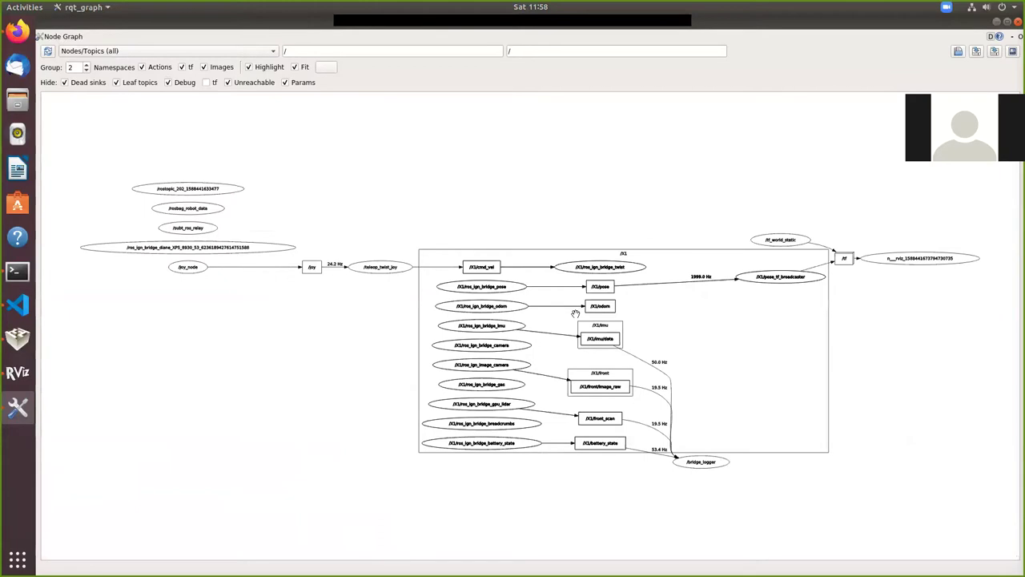
pyautogui.scroll(2, 319, 308)
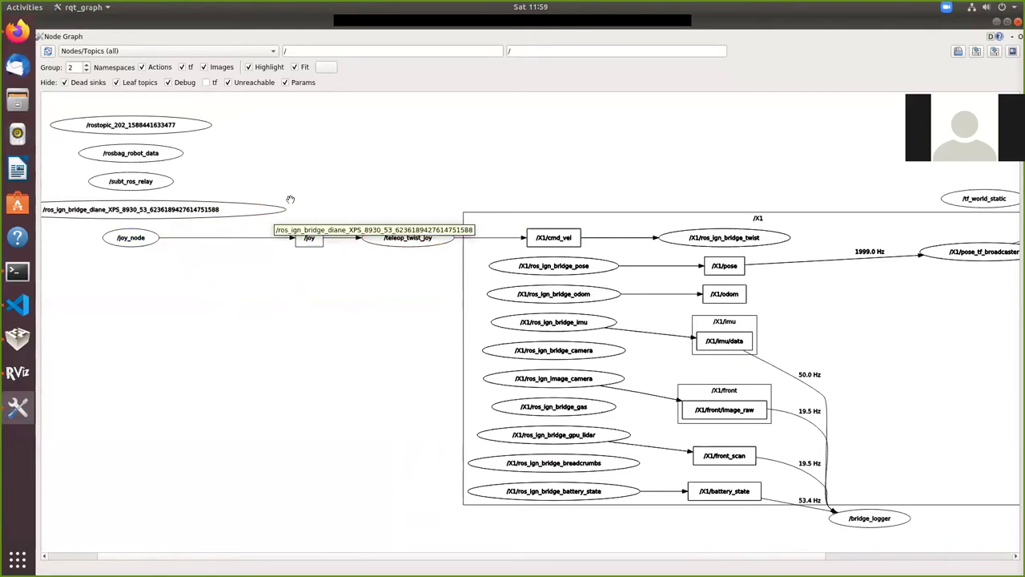
pyautogui.scroll(2, 292, 196)
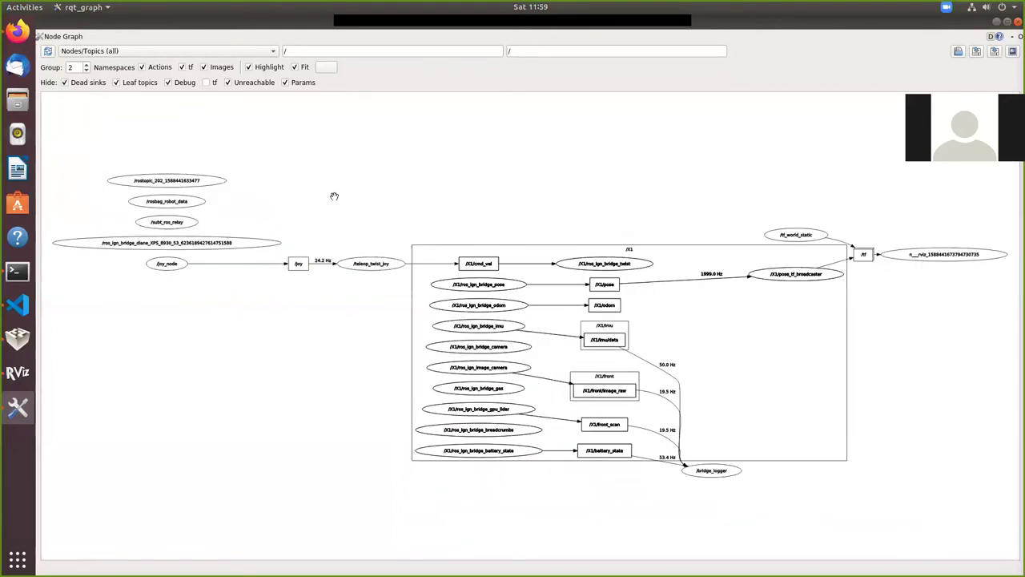